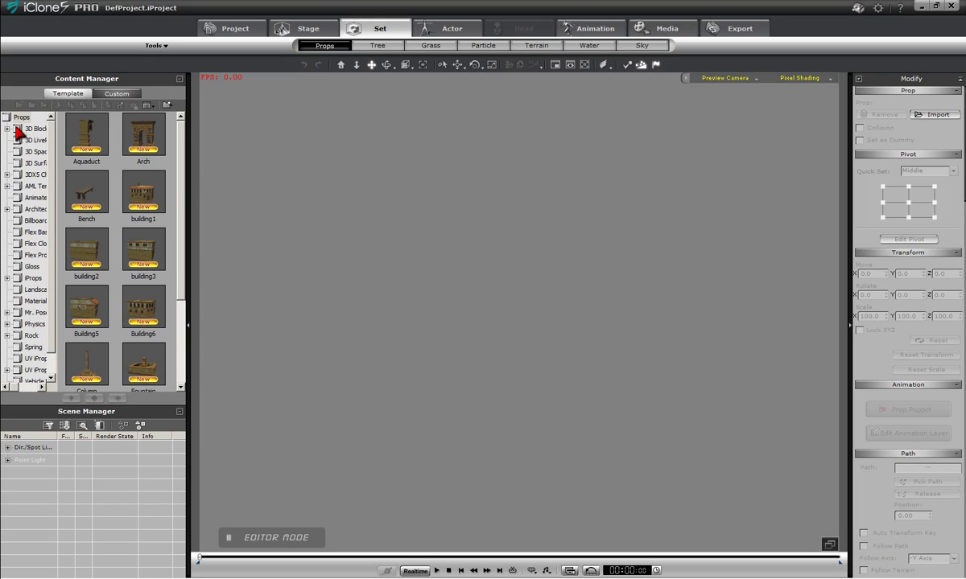
Show the 3D Blocks primitive props, such as Ball_001 and Box_001, in the library.
{"action": "left_click", "coordinate": [32, 129]}
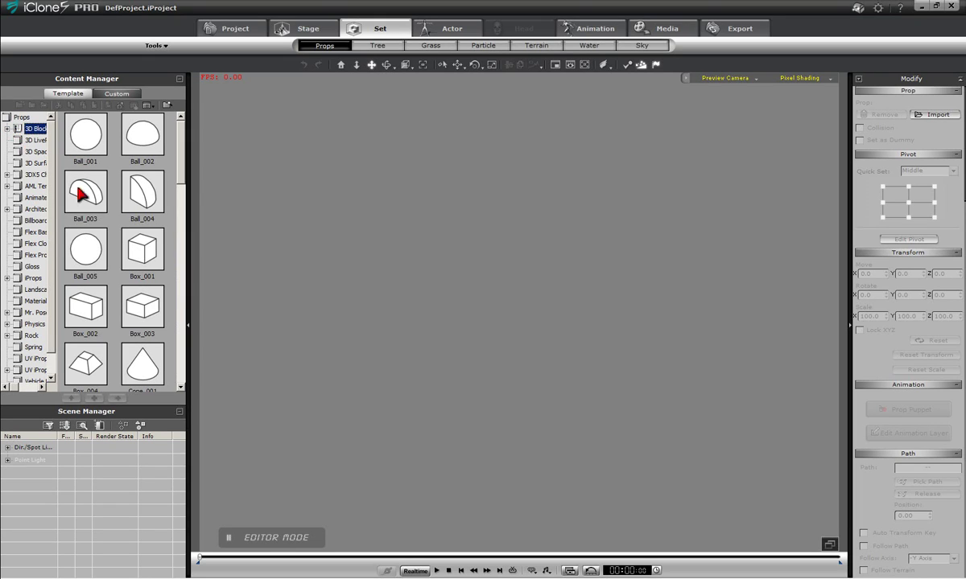
Add the Ball_005 sphere to the scene and squash it to a Y scale of 50.
{"action": "left_click", "coordinate": [92, 261]}
{"action": "double_click", "coordinate": [92, 261]}
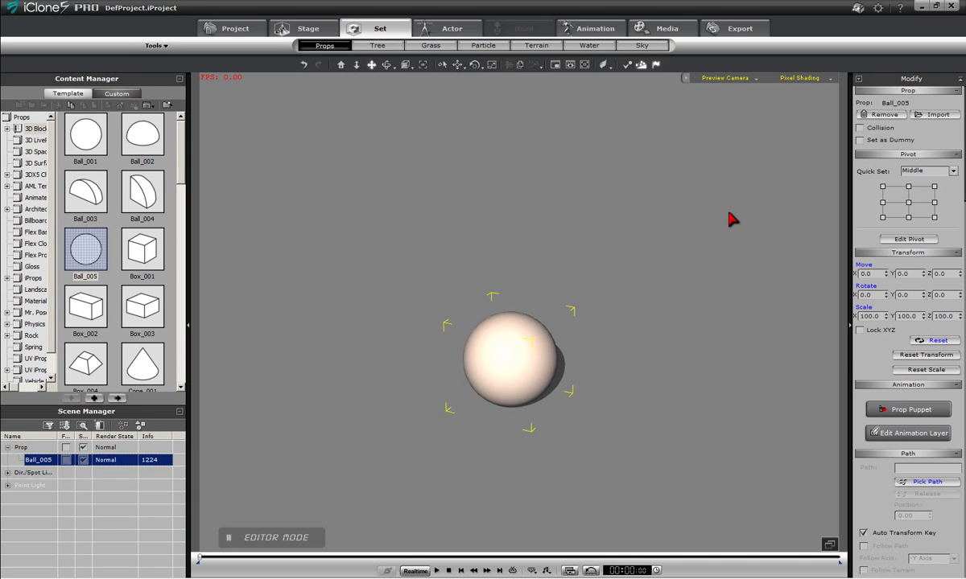
{"action": "scroll", "coordinate": [732, 219], "scroll_direction": "down", "scroll_amount": 3}
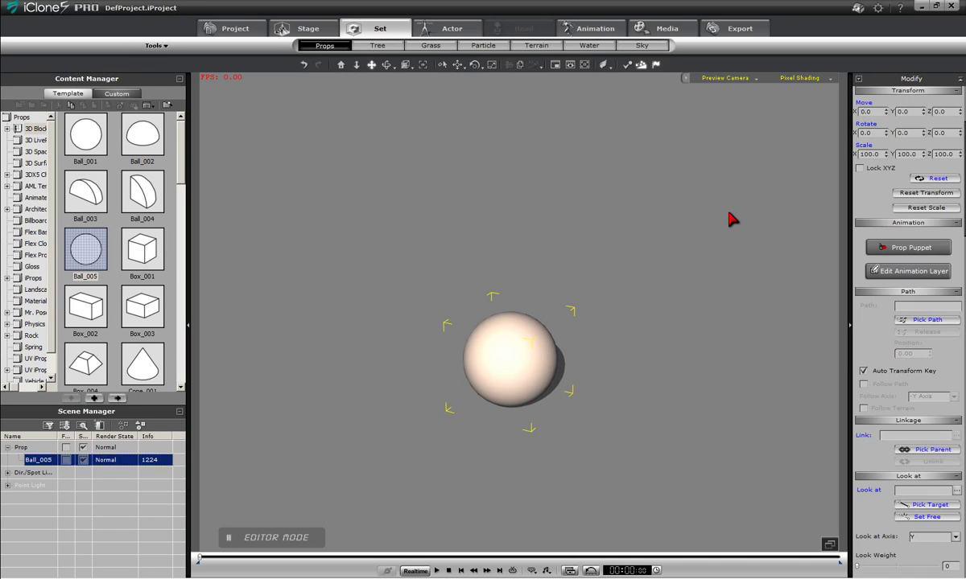
{"action": "double_click", "coordinate": [917, 154]}
{"action": "type", "text": "50"}
{"action": "key", "text": "Return"}
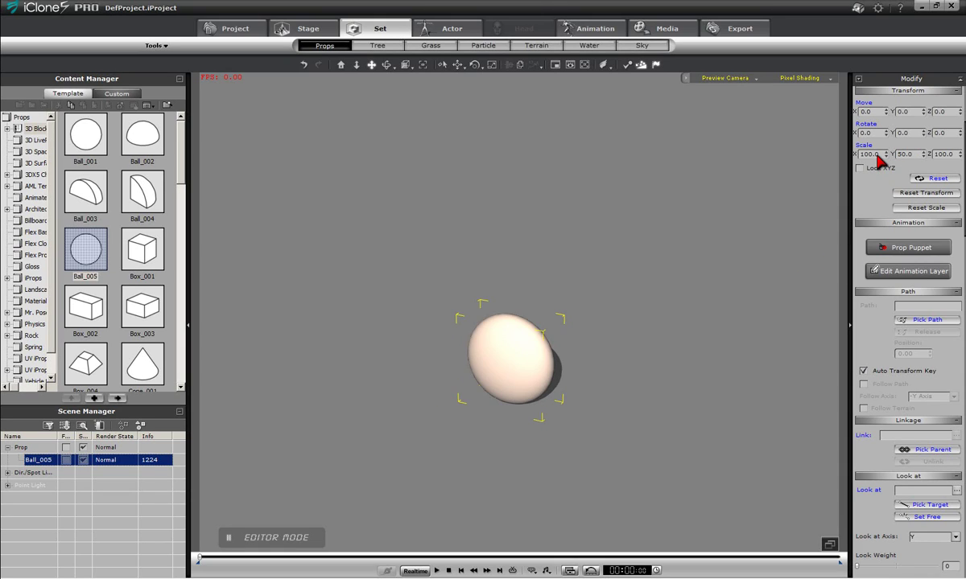
{"action": "left_click", "coordinate": [877, 155]}
Activate physics on Ball_005 as a Kinematic rigid body.
{"action": "left_click", "coordinate": [628, 66]}
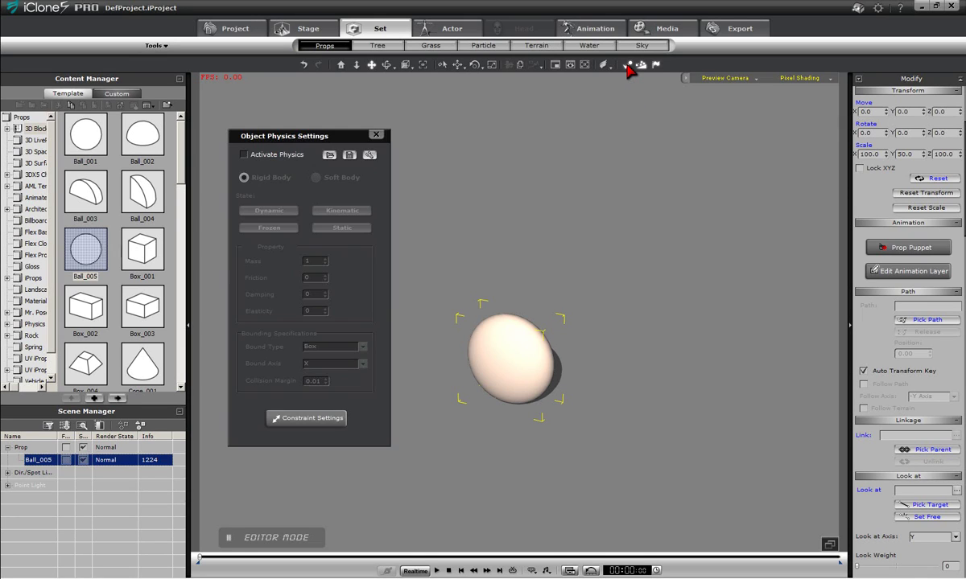
{"action": "left_click", "coordinate": [245, 154]}
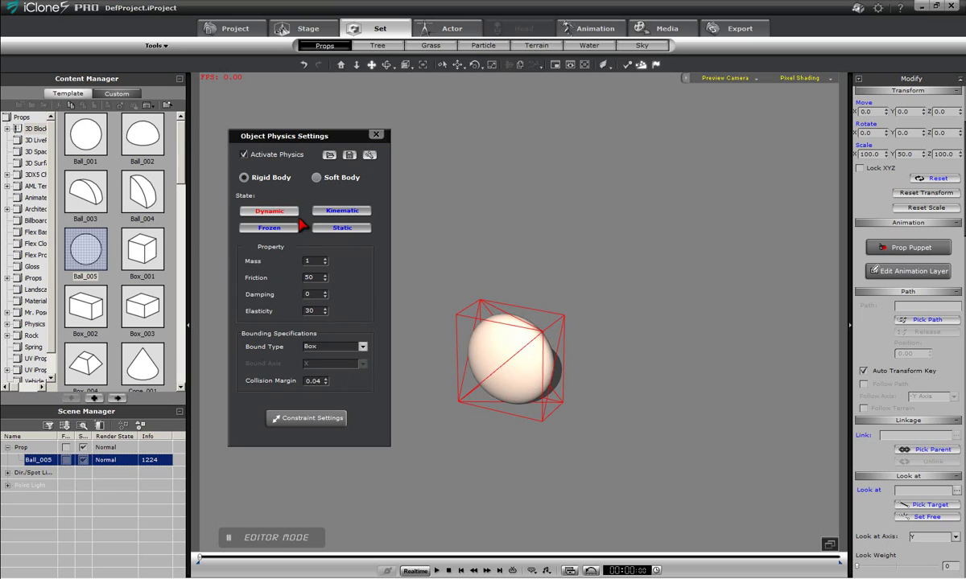
{"action": "left_click", "coordinate": [344, 211]}
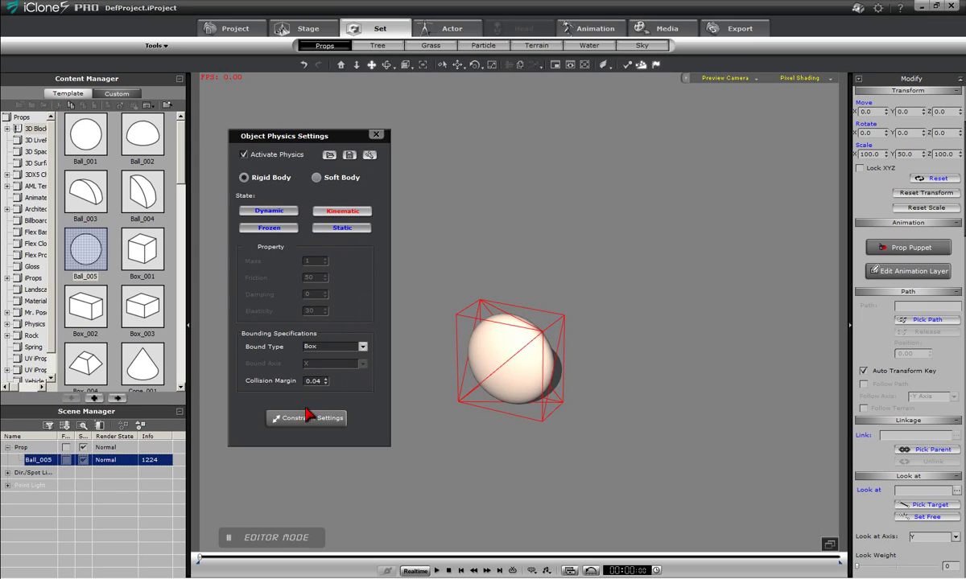
{"action": "left_click", "coordinate": [377, 135]}
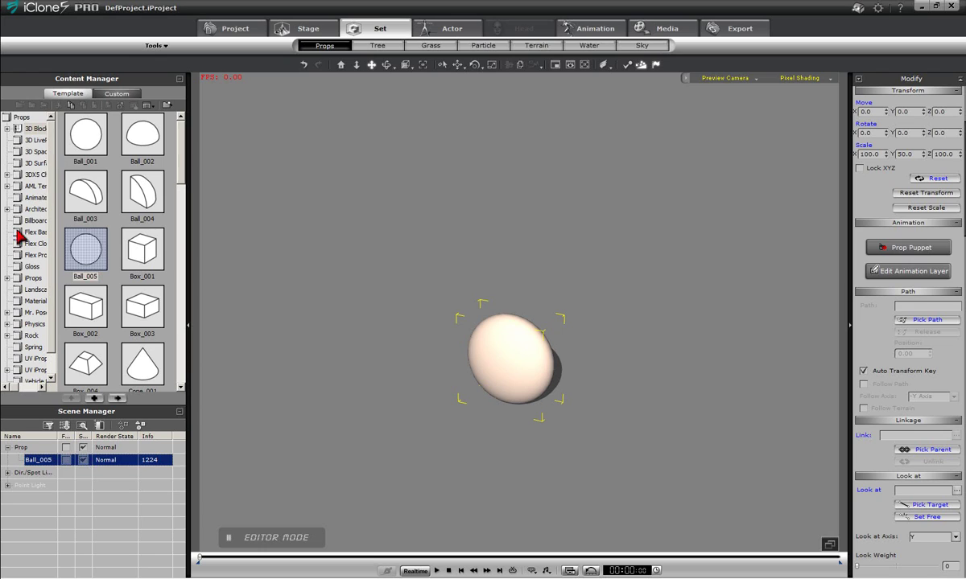
Add the Cloth_Pin_5_Points cloth from the Physics Props Cloth category to the scene.
{"action": "left_click", "coordinate": [8, 324]}
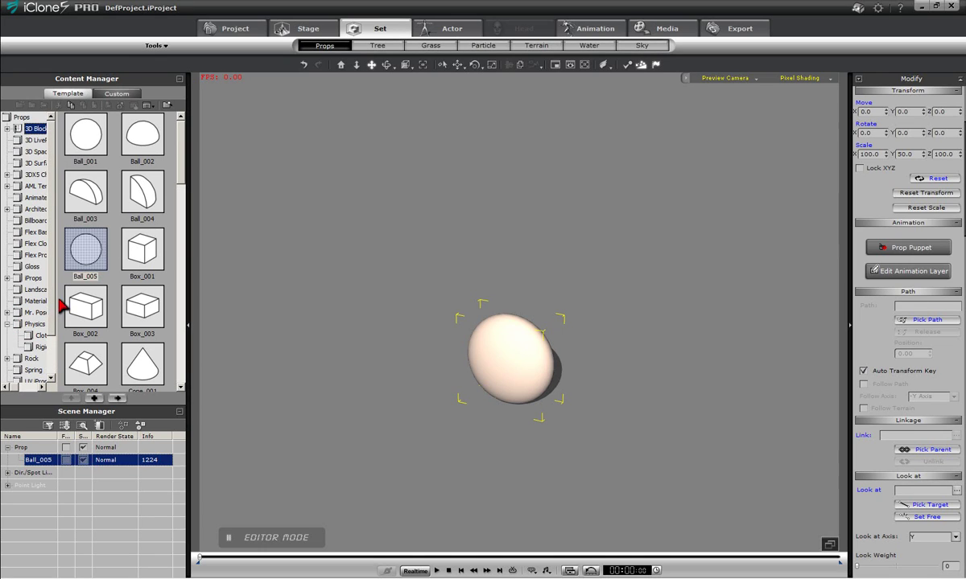
{"action": "left_click_drag", "start_coordinate": [60, 306], "coordinate": [82, 306]}
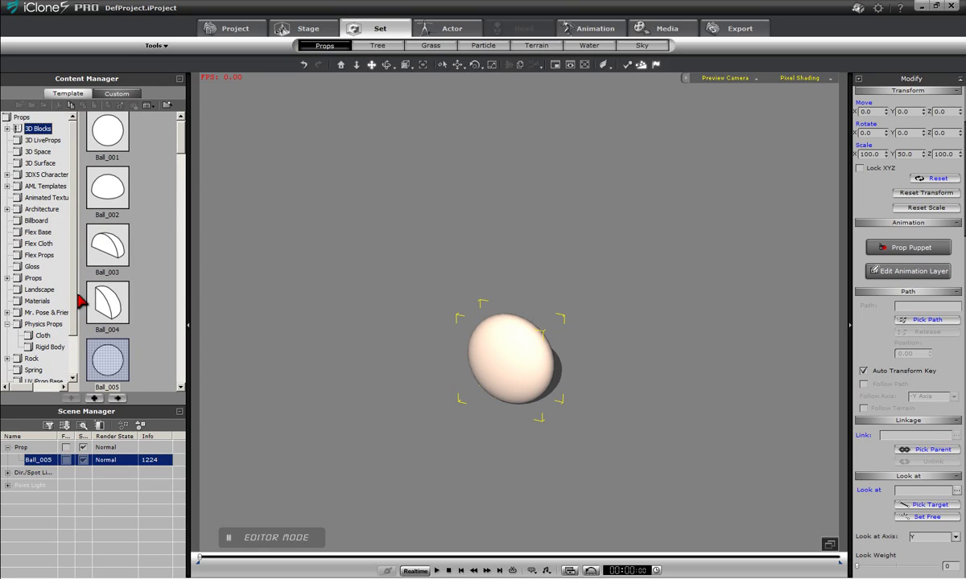
{"action": "left_click", "coordinate": [29, 338]}
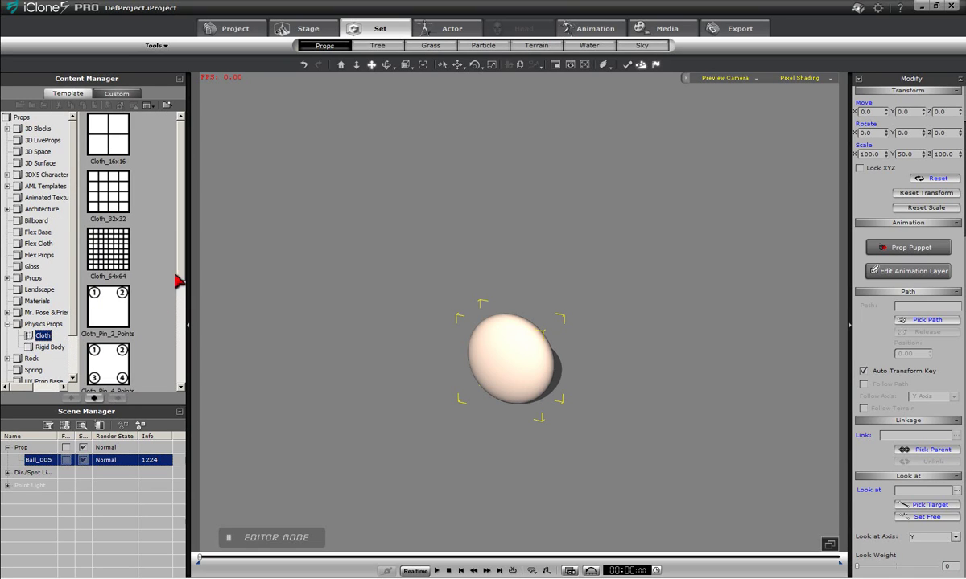
{"action": "scroll", "coordinate": [180, 325], "scroll_direction": "down", "scroll_amount": 1}
{"action": "scroll", "coordinate": [180, 324], "scroll_direction": "down", "scroll_amount": 2}
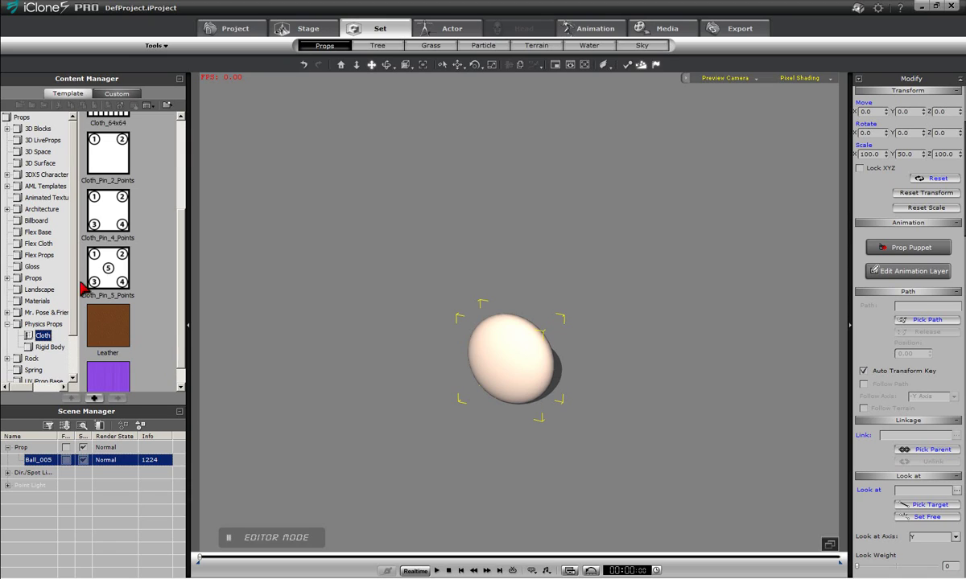
{"action": "double_click", "coordinate": [112, 272]}
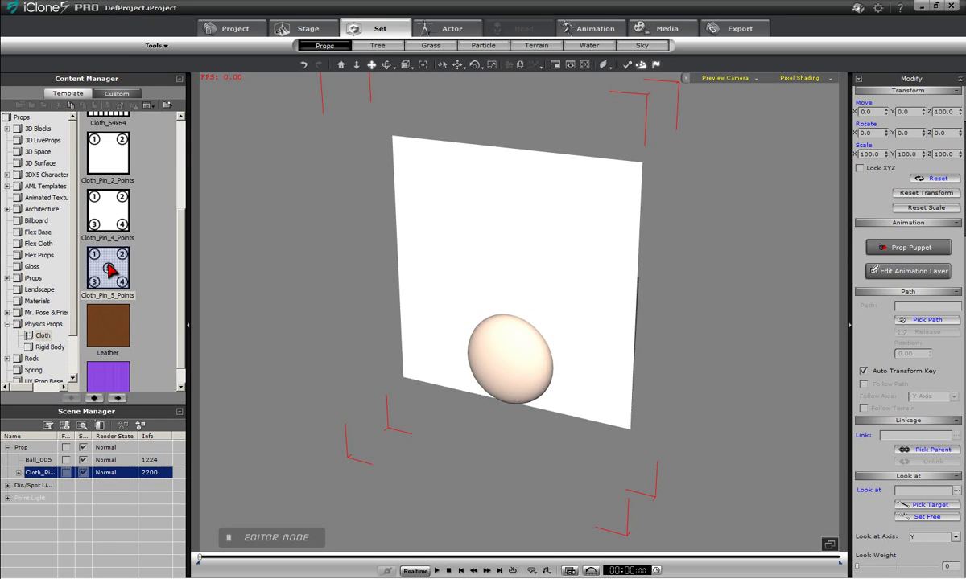
Rotate the cloth 270 degrees on X so it lies flat above the ball.
{"action": "right_click_drag", "start_coordinate": [229, 299], "coordinate": [329, 346]}
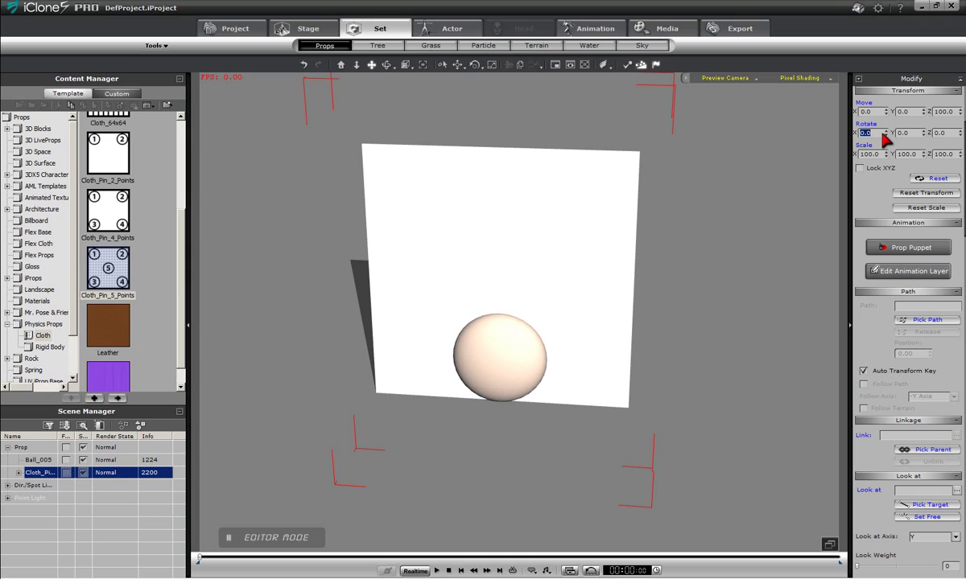
{"action": "type", "text": "0"}
{"action": "key", "text": "Return"}
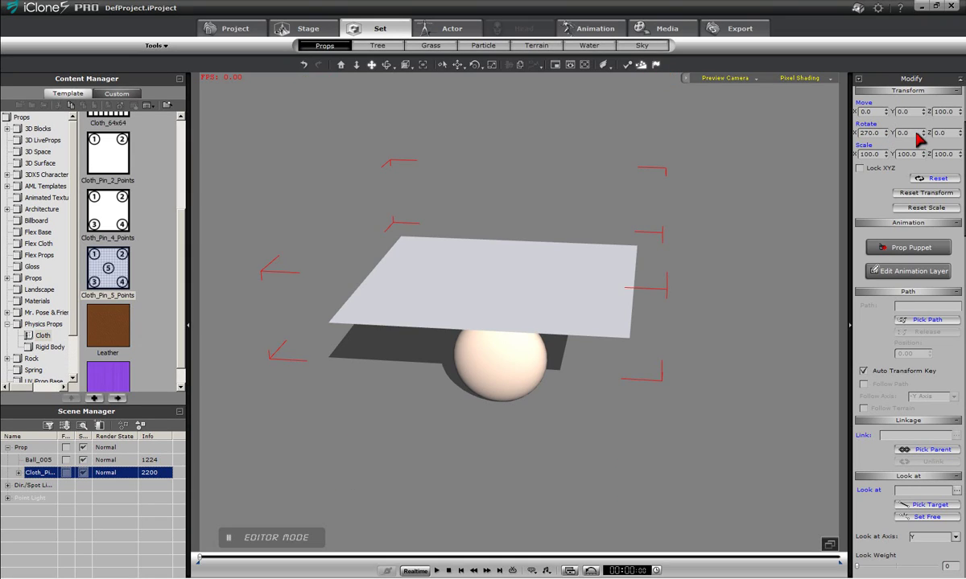
{"action": "right_click_drag", "start_coordinate": [742, 259], "coordinate": [744, 143]}
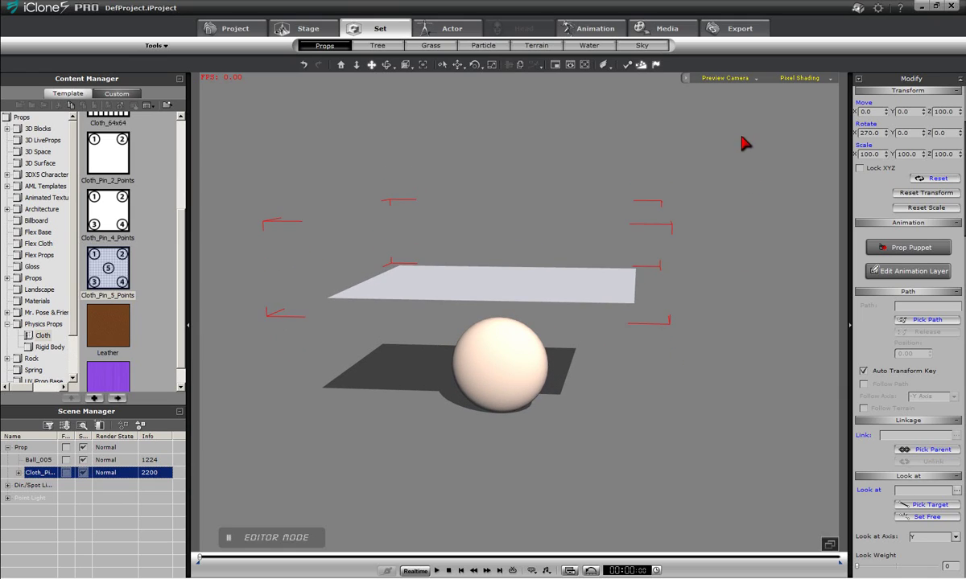
{"action": "mouse_move", "coordinate": [767, 284]}
{"action": "right_mouse_down"}
{"action": "mouse_move", "coordinate": [830, 274]}
{"action": "mouse_move", "coordinate": [778, 271]}
{"action": "right_mouse_up"}
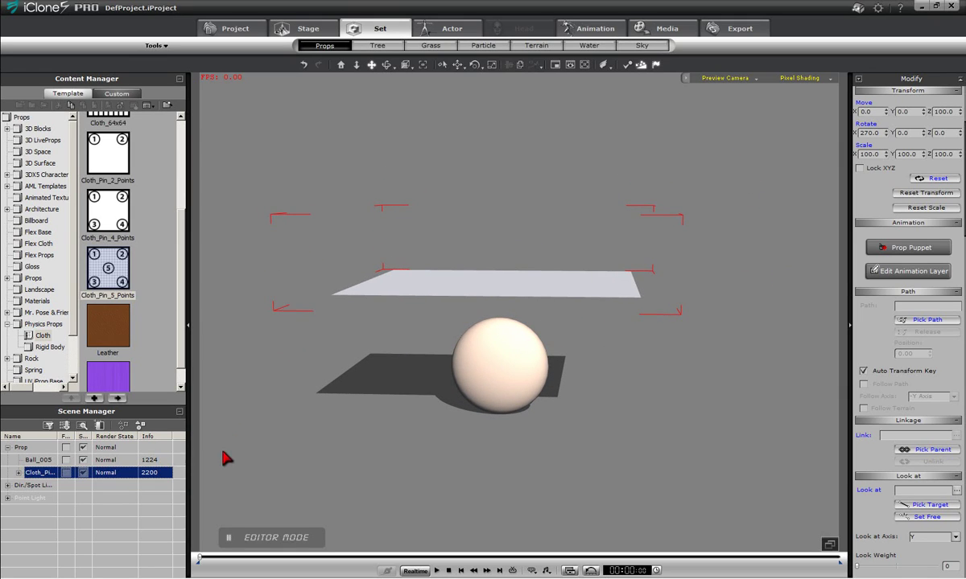
Open Soft Body Advanced Settings for the cloth mesh from the Scene Manager.
{"action": "left_click", "coordinate": [19, 473]}
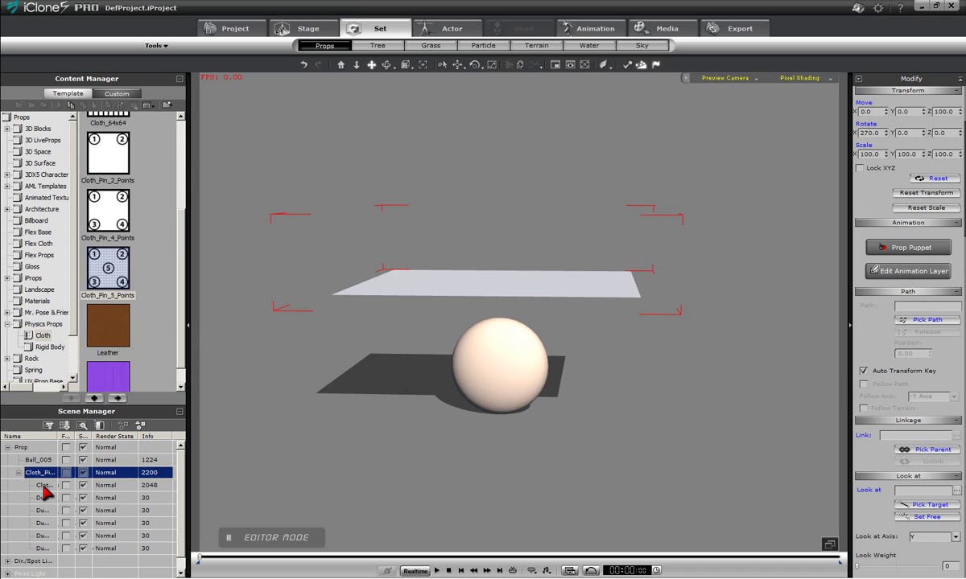
{"action": "left_click", "coordinate": [44, 486]}
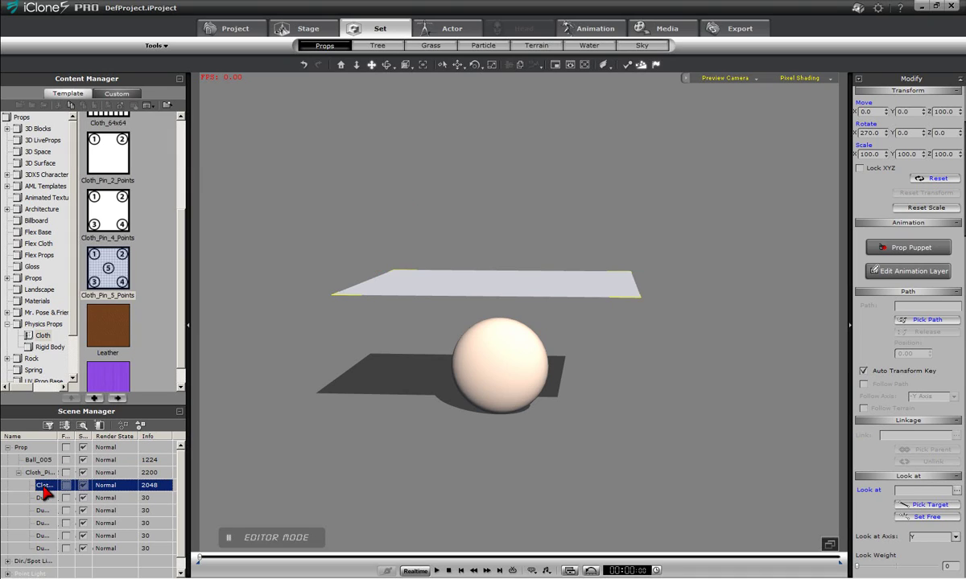
{"action": "double_click", "coordinate": [45, 487]}
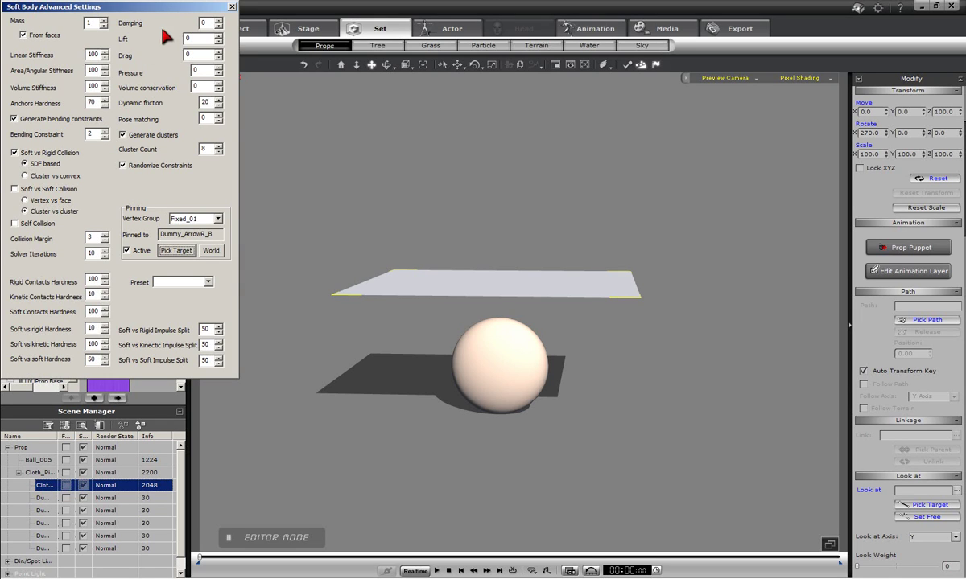
{"action": "left_click_drag", "start_coordinate": [170, 11], "coordinate": [336, 120]}
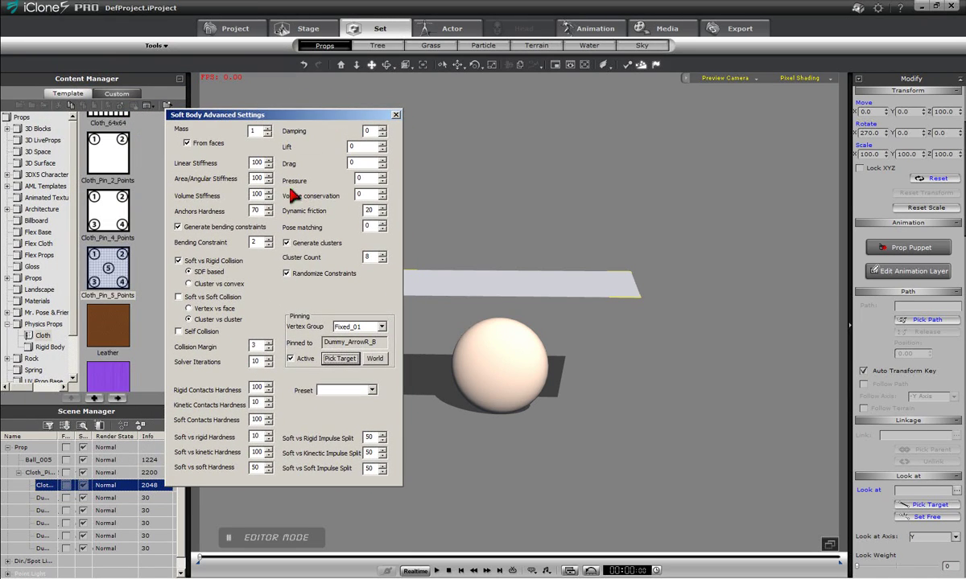
Deactivate the Fixed_01, Fixed_02 and Fixed_05 pin groups.
{"action": "left_click", "coordinate": [289, 358]}
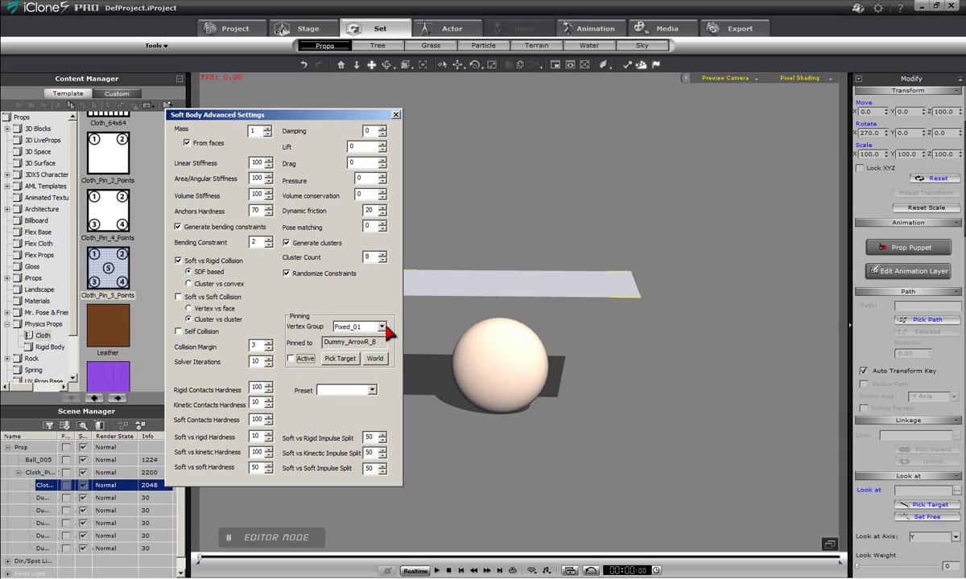
{"action": "left_click", "coordinate": [381, 327]}
{"action": "left_click", "coordinate": [362, 346]}
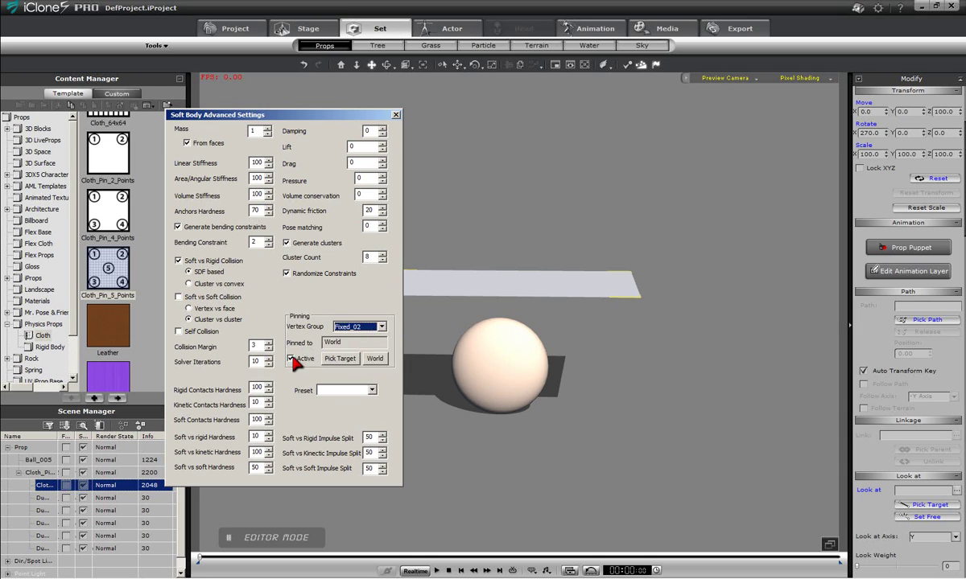
{"action": "left_click", "coordinate": [382, 327]}
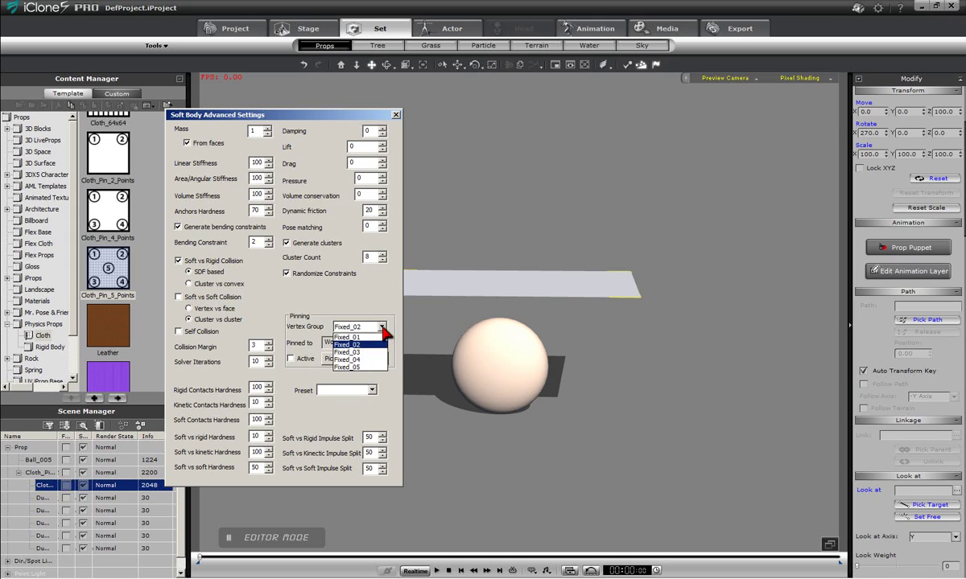
{"action": "left_click", "coordinate": [366, 356]}
{"action": "left_click", "coordinate": [290, 359]}
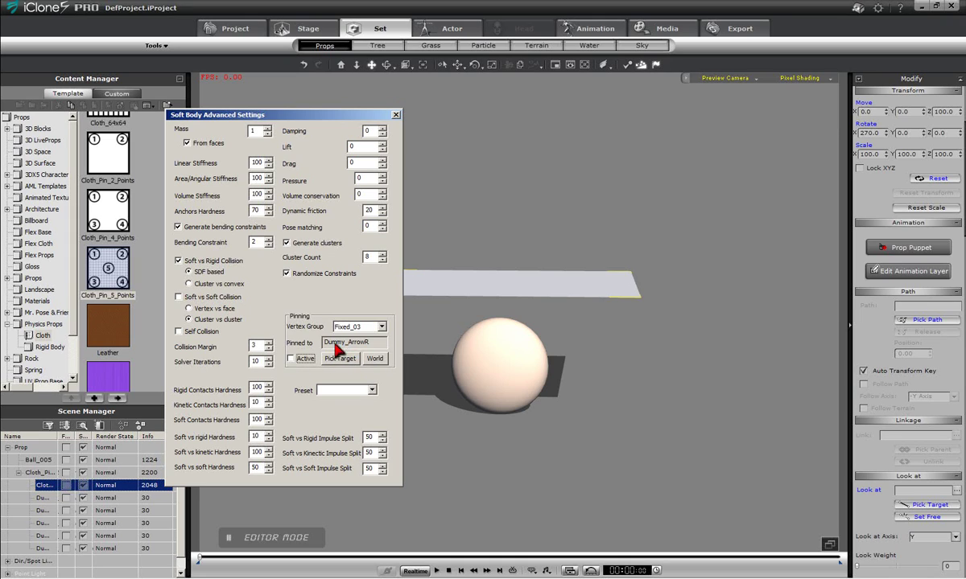
{"action": "left_click", "coordinate": [382, 327]}
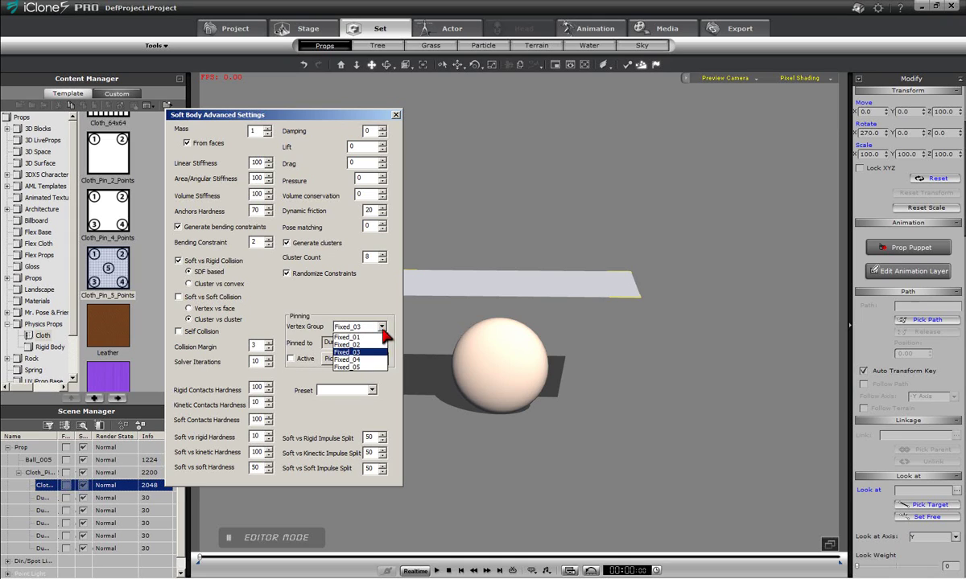
{"action": "left_click", "coordinate": [361, 367]}
{"action": "left_click", "coordinate": [291, 359]}
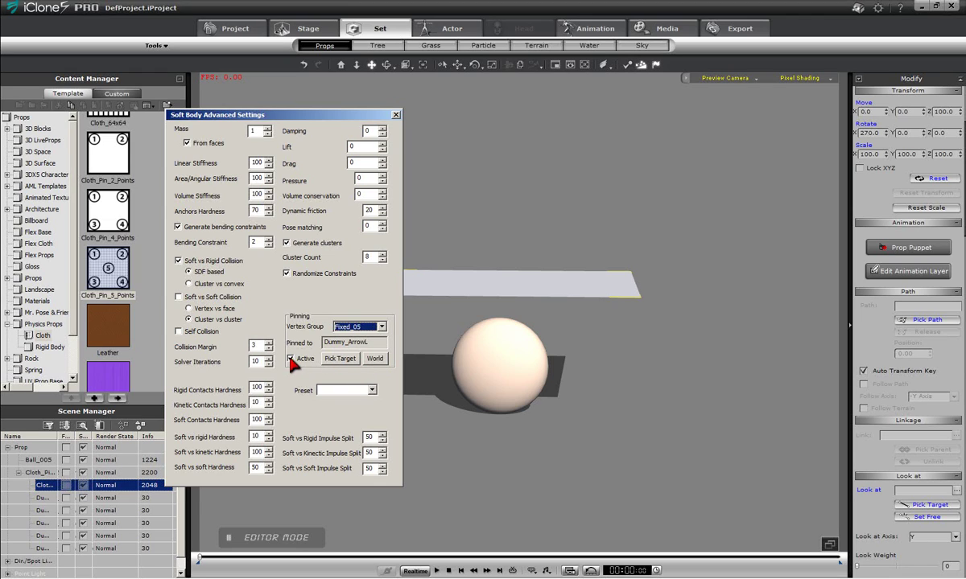
Pin the Fixed_04 group to Ball_005 and close the soft body settings.
{"action": "left_click", "coordinate": [382, 327]}
{"action": "left_click", "coordinate": [356, 360]}
{"action": "left_click", "coordinate": [338, 359]}
{"action": "left_click", "coordinate": [497, 373]}
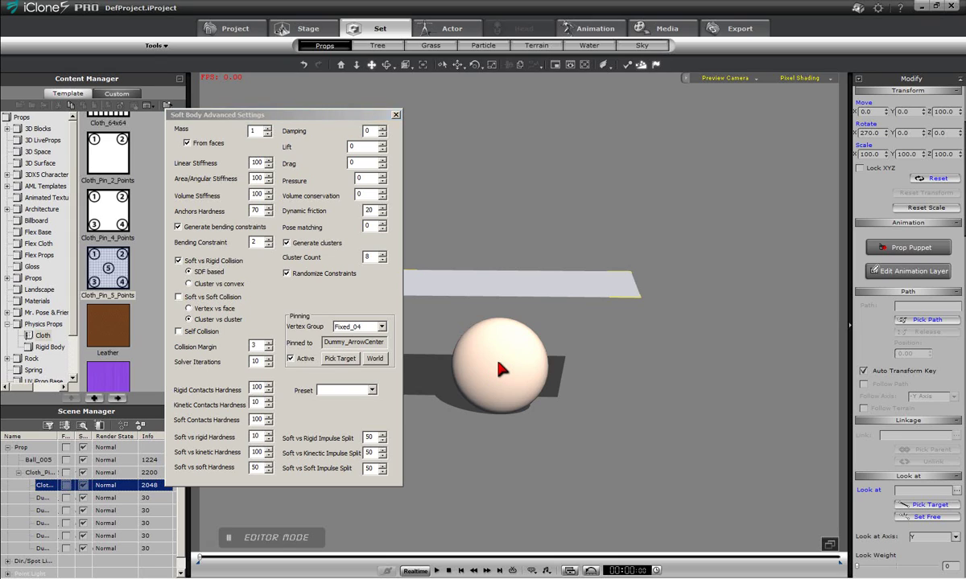
{"action": "left_click", "coordinate": [395, 116]}
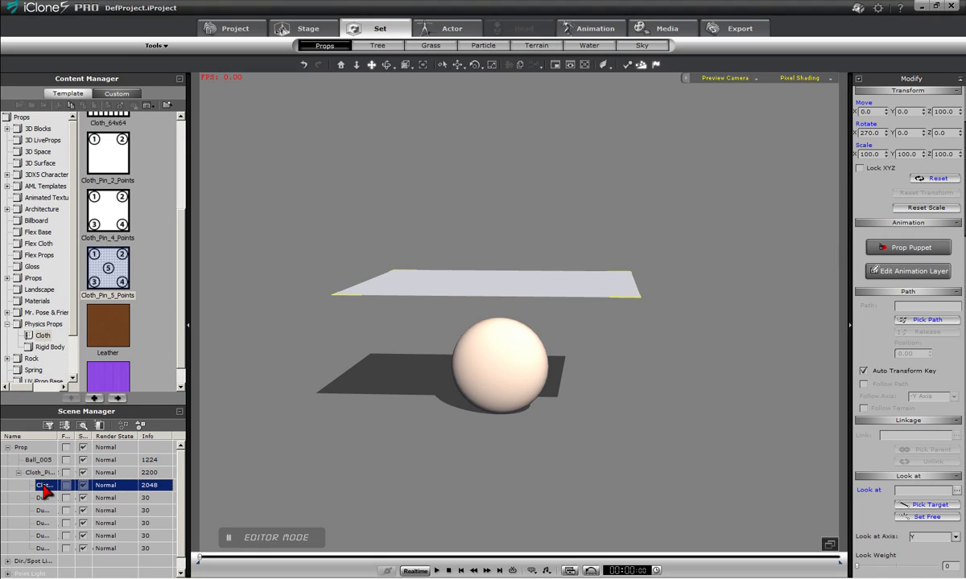
Give the cloth soft-body physics with the 02.Cloth_Leather preset and a collision margin of 3.
{"action": "left_click", "coordinate": [627, 66]}
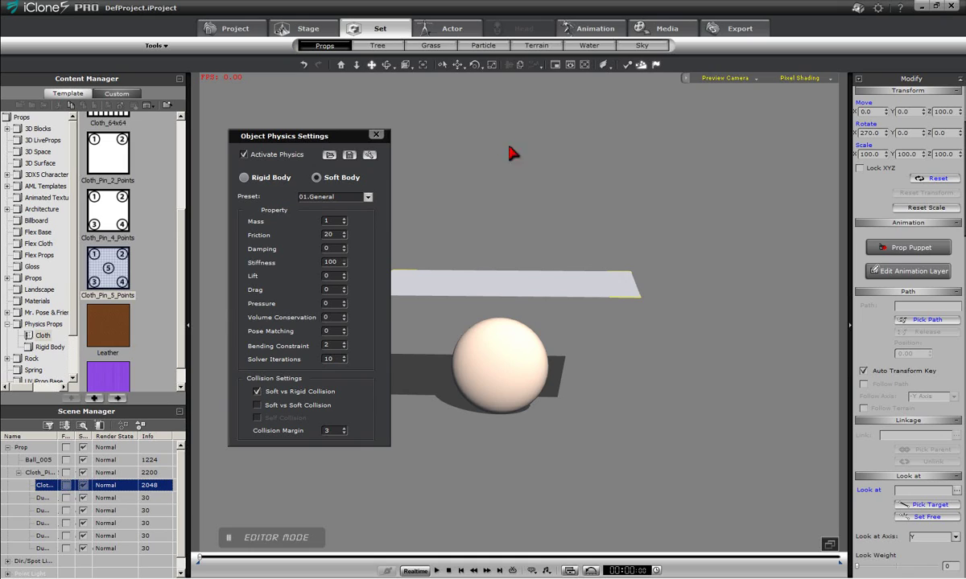
{"action": "left_click", "coordinate": [367, 197]}
{"action": "left_click", "coordinate": [354, 216]}
{"action": "double_click", "coordinate": [326, 432]}
{"action": "type", "text": "3"}
Test-play the cloth drape, reset it, and close the physics settings.
{"action": "left_click", "coordinate": [437, 571]}
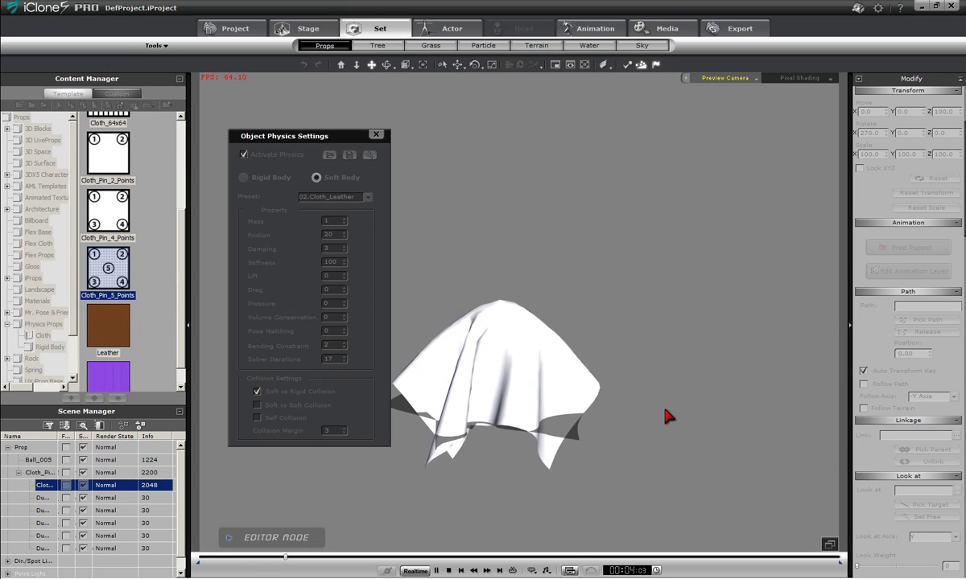
{"action": "left_click", "coordinate": [449, 570]}
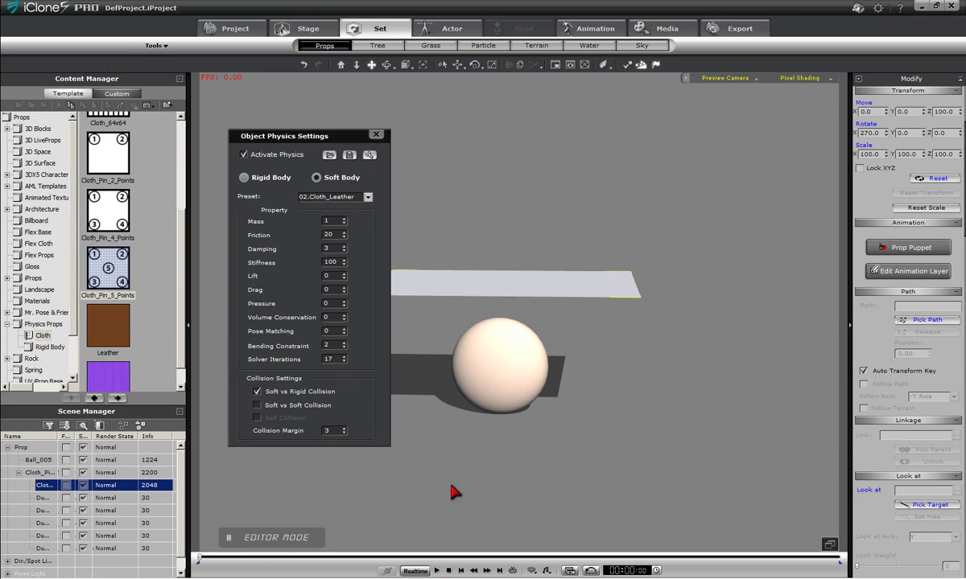
{"action": "left_click", "coordinate": [376, 135]}
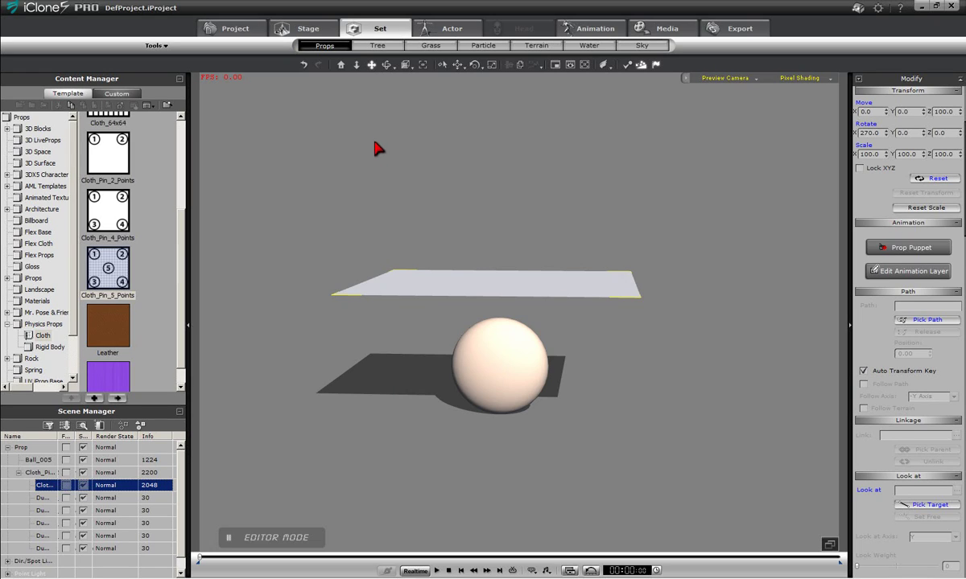
Apply !!Auburn.jpg as the cloth's diffuse texture and play its drape over the ball.
{"action": "left_click", "coordinate": [495, 362]}
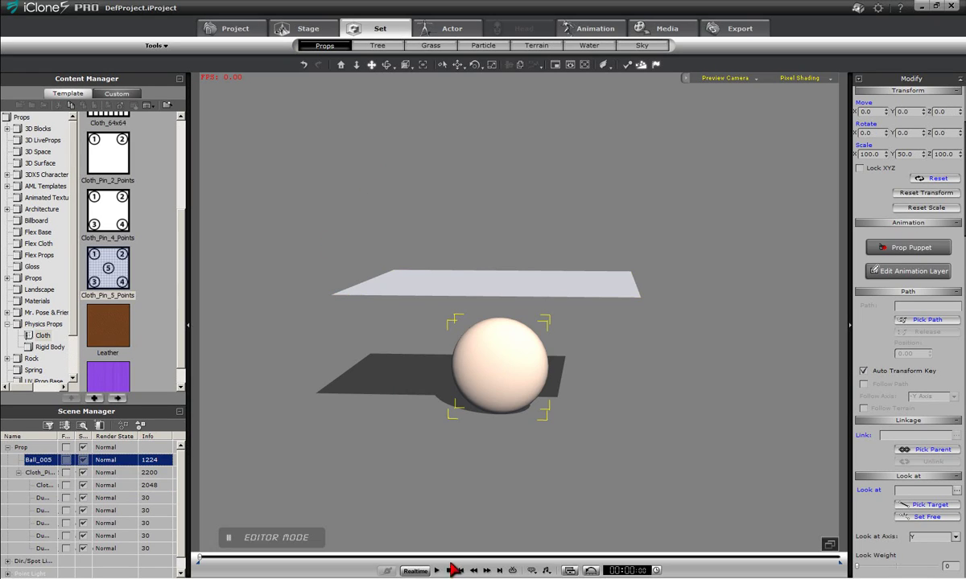
{"action": "left_click", "coordinate": [45, 486]}
{"action": "scroll", "coordinate": [921, 394], "scroll_direction": "up", "scroll_amount": 3}
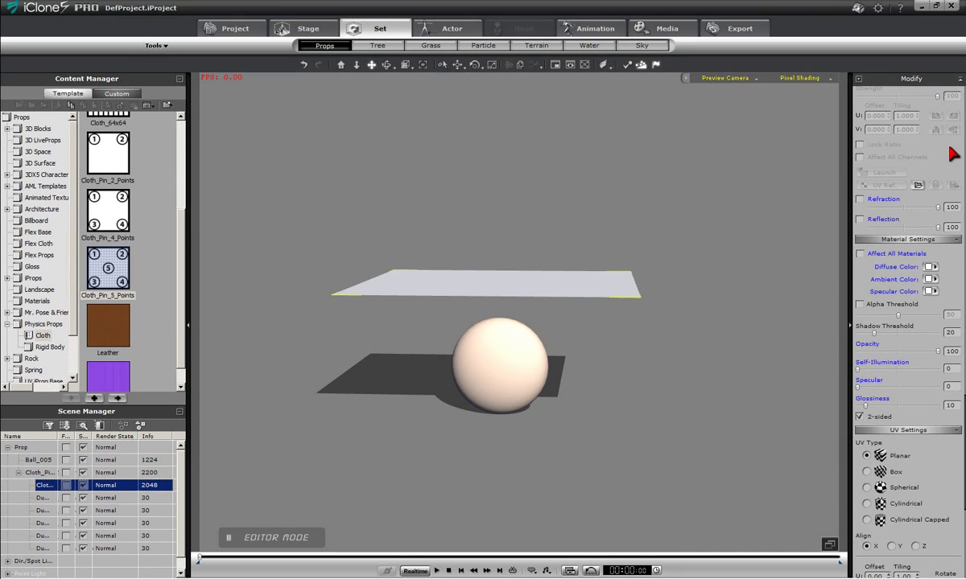
{"action": "scroll", "coordinate": [938, 265], "scroll_direction": "up", "scroll_amount": 5}
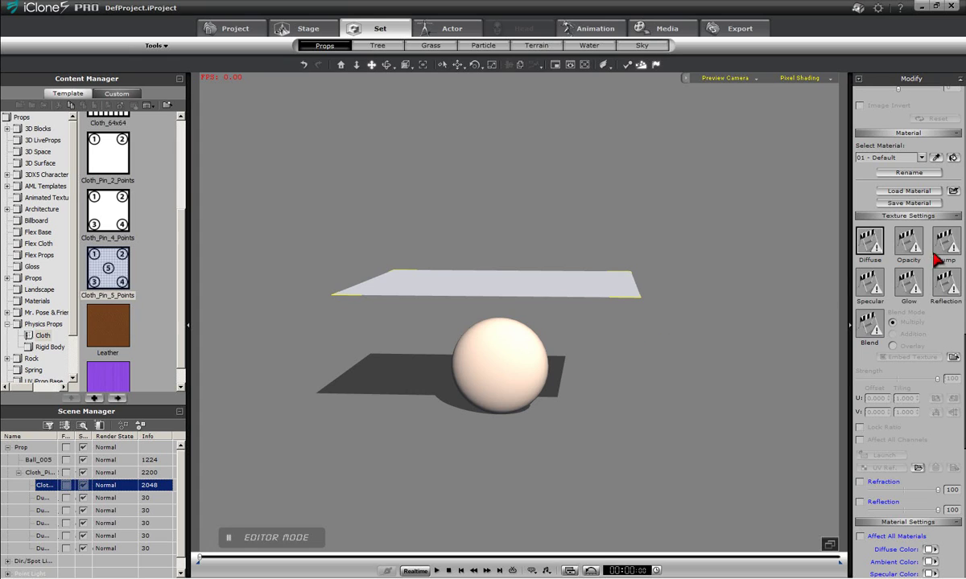
{"action": "double_click", "coordinate": [874, 244]}
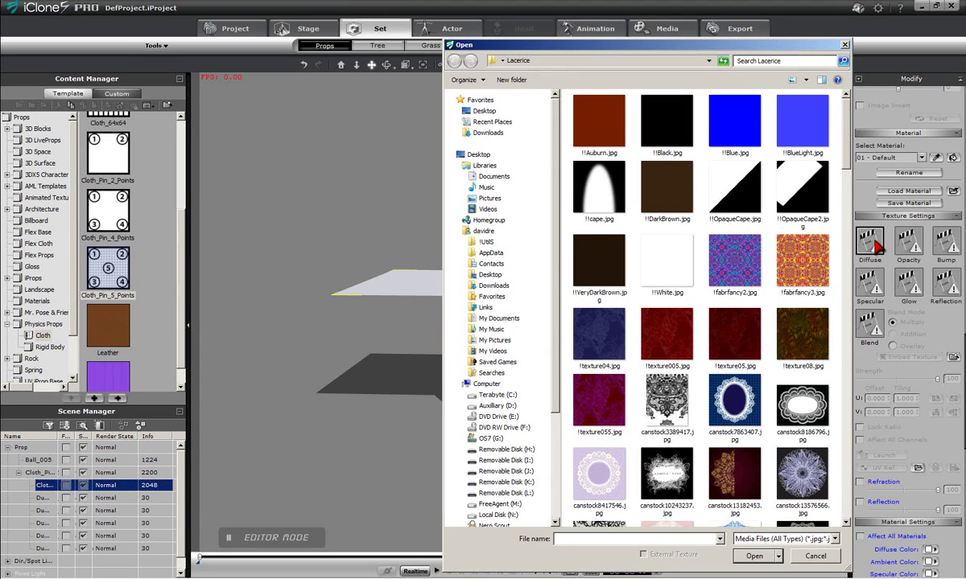
{"action": "double_click", "coordinate": [573, 129]}
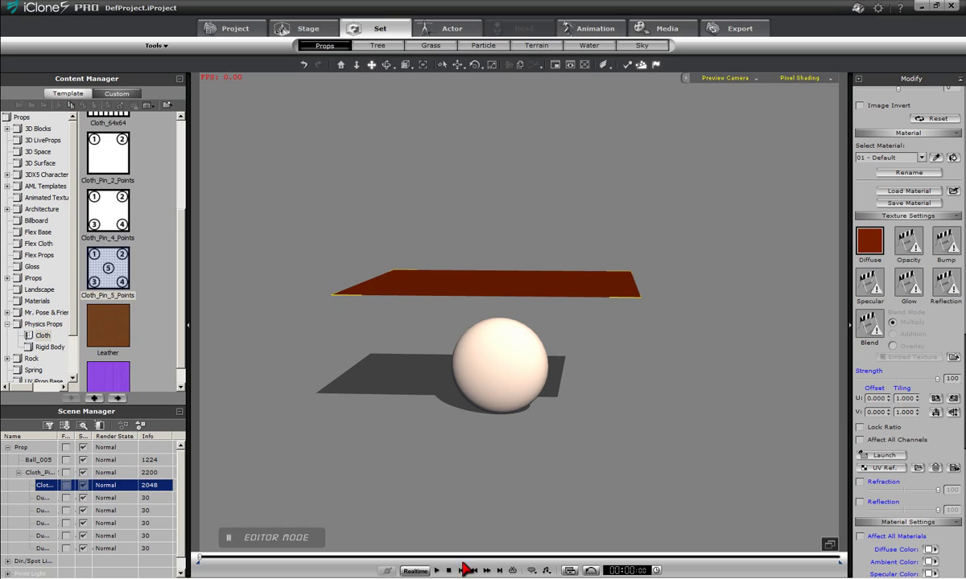
{"action": "left_click", "coordinate": [435, 570]}
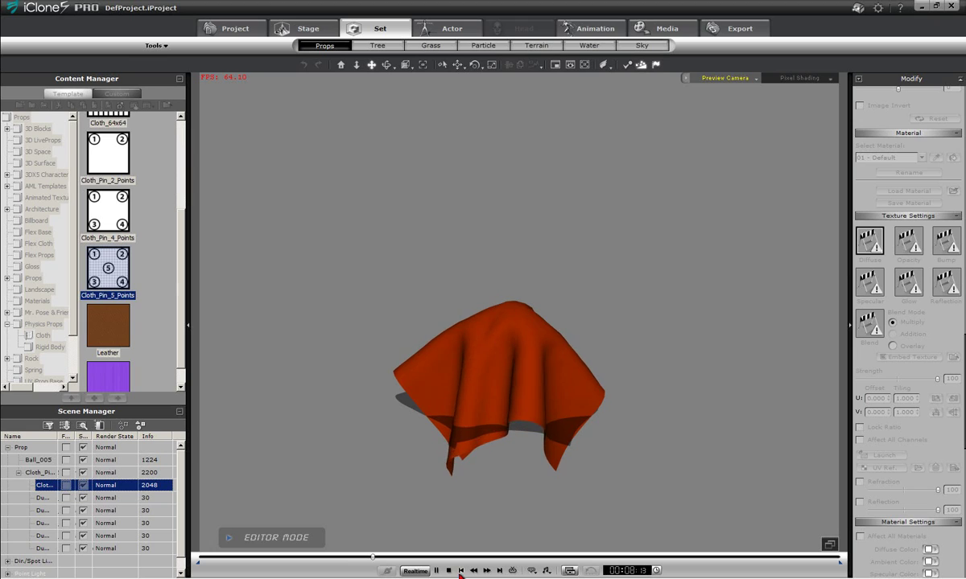
Load !!OpaqueCape2.jpg as the cloth's opacity map to trim it into a cape shape.
{"action": "left_click", "coordinate": [449, 571]}
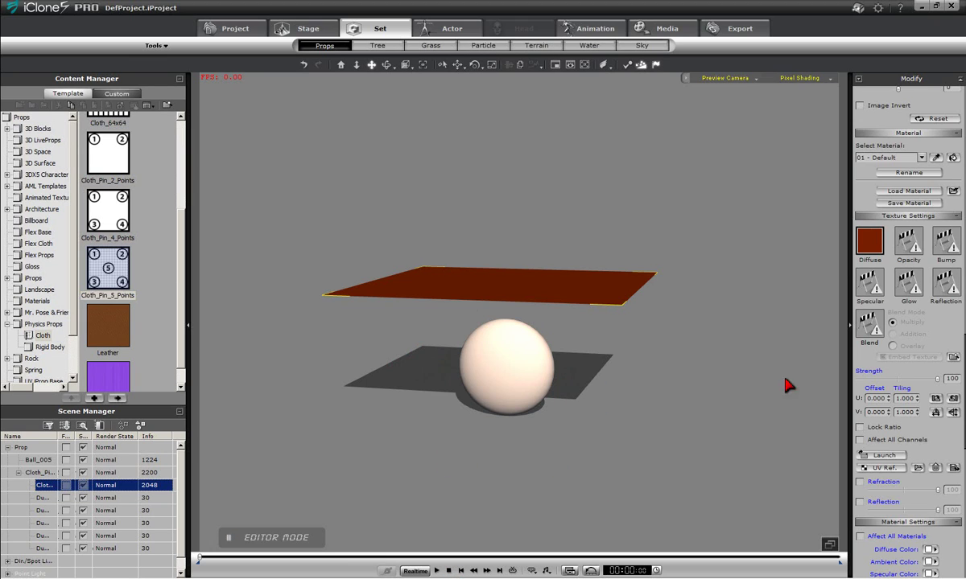
{"action": "left_click", "coordinate": [910, 243]}
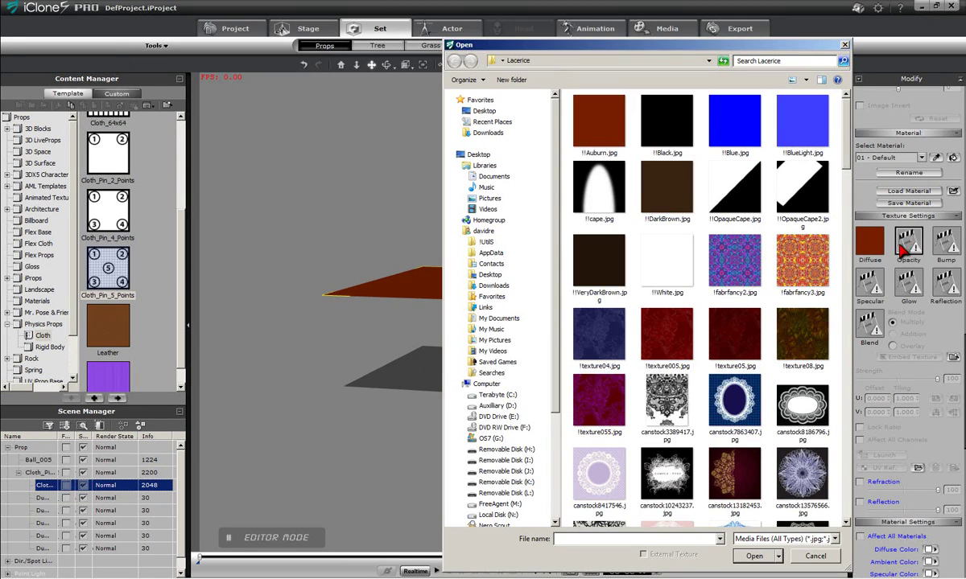
{"action": "double_click", "coordinate": [802, 187]}
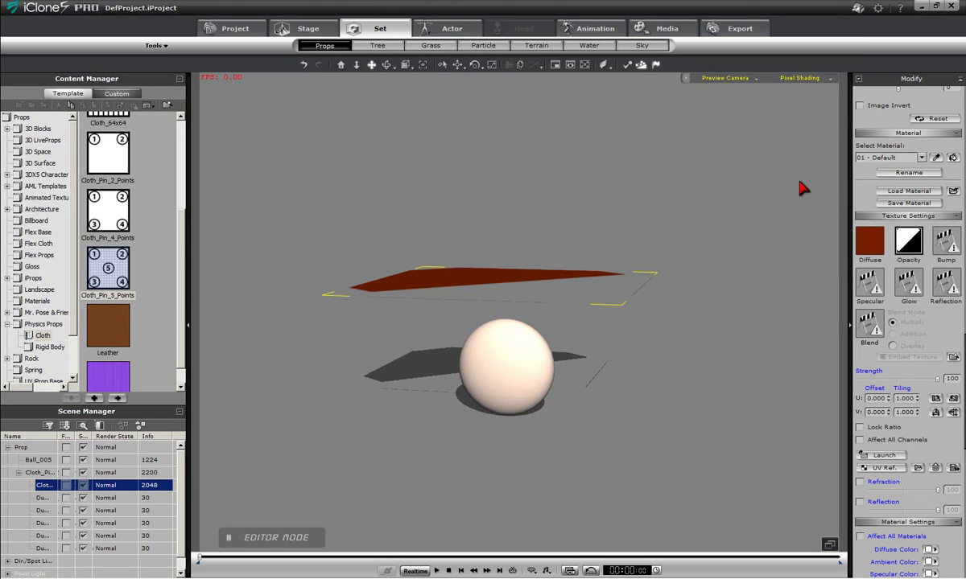
{"action": "left_click", "coordinate": [437, 571]}
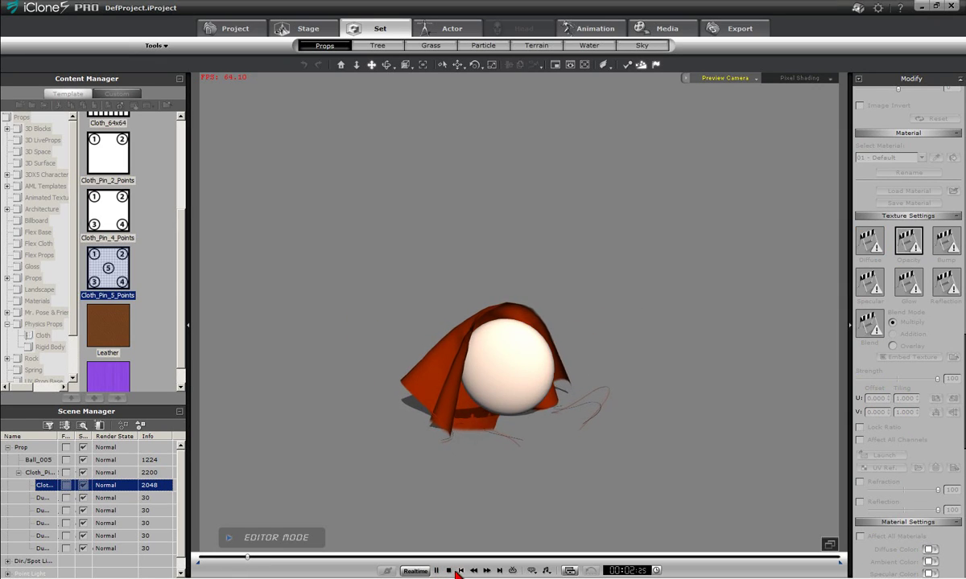
{"action": "left_click", "coordinate": [450, 571]}
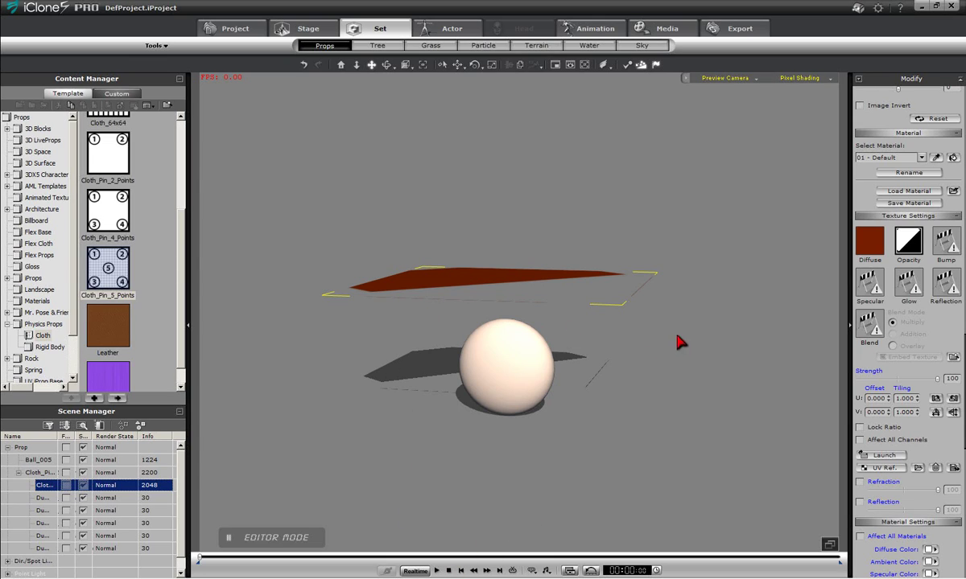
Spin the cape cloth around its vertical axis from a top view, then return to front view.
{"action": "right_click_drag", "start_coordinate": [681, 336], "coordinate": [668, 451]}
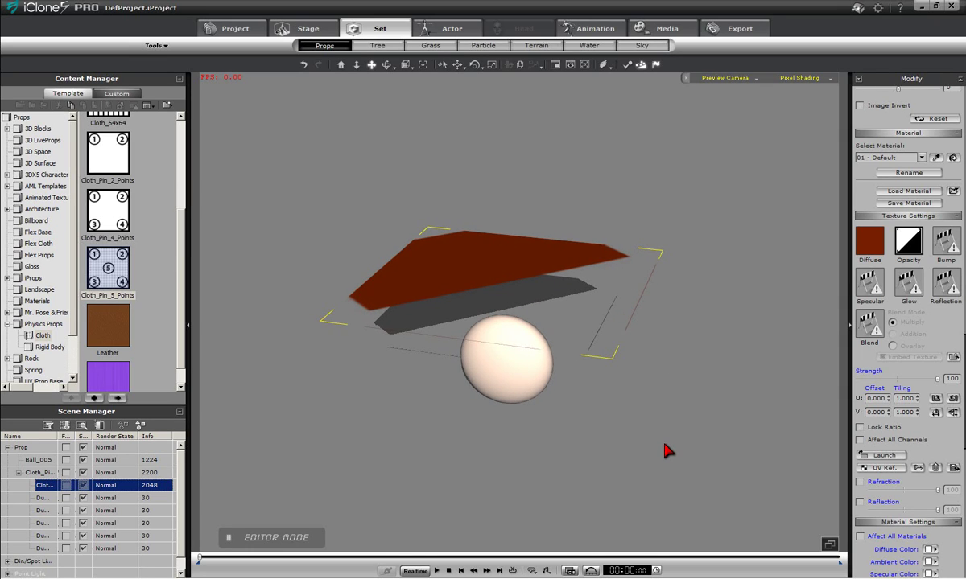
{"action": "key", "text": "f"}
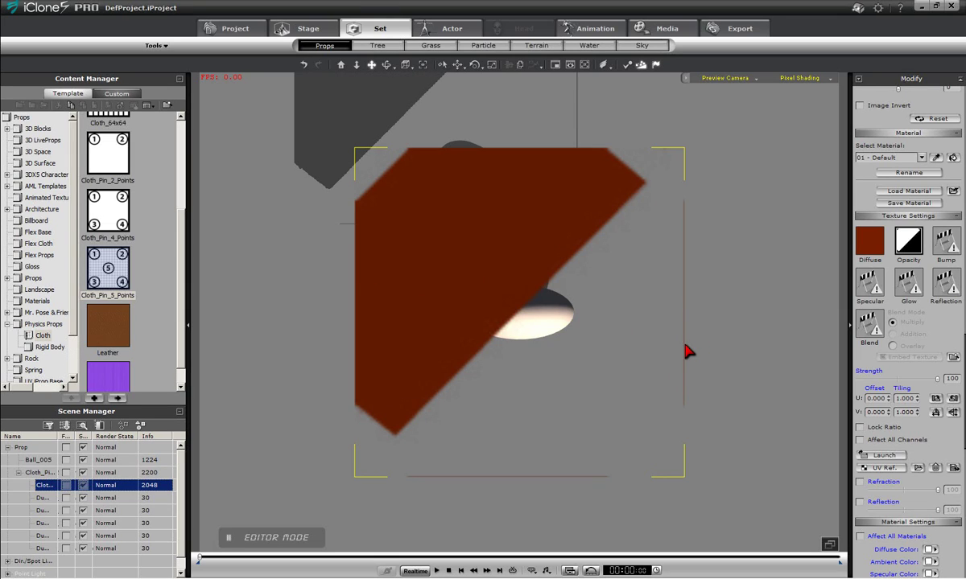
{"action": "key", "text": "e"}
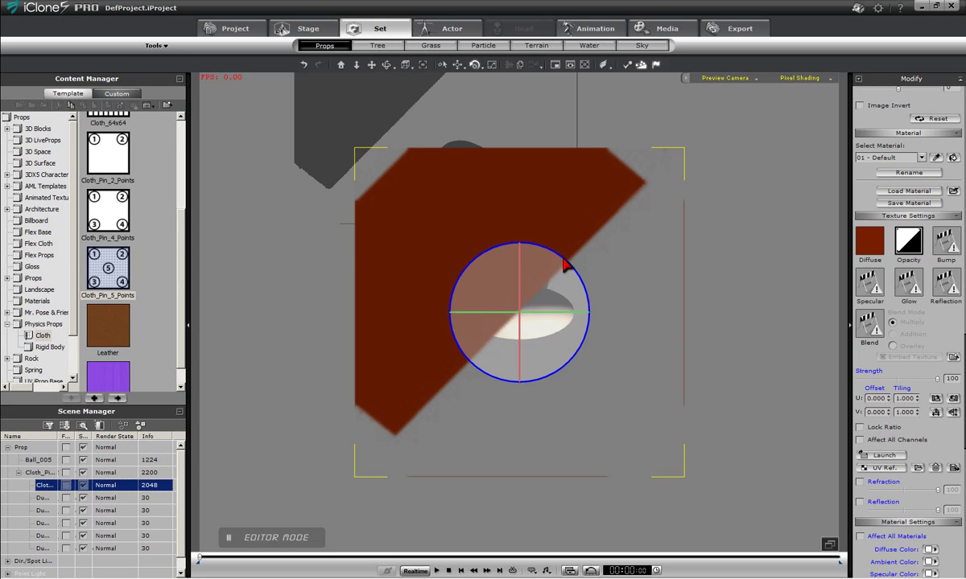
{"action": "left_click_drag", "start_coordinate": [563, 266], "coordinate": [579, 286]}
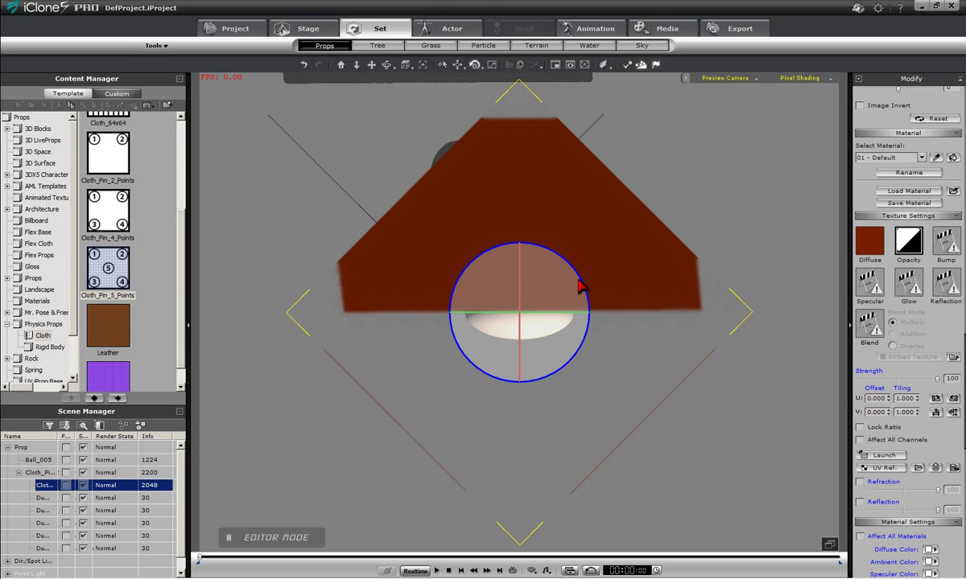
{"action": "left_click_drag", "start_coordinate": [585, 279], "coordinate": [586, 276]}
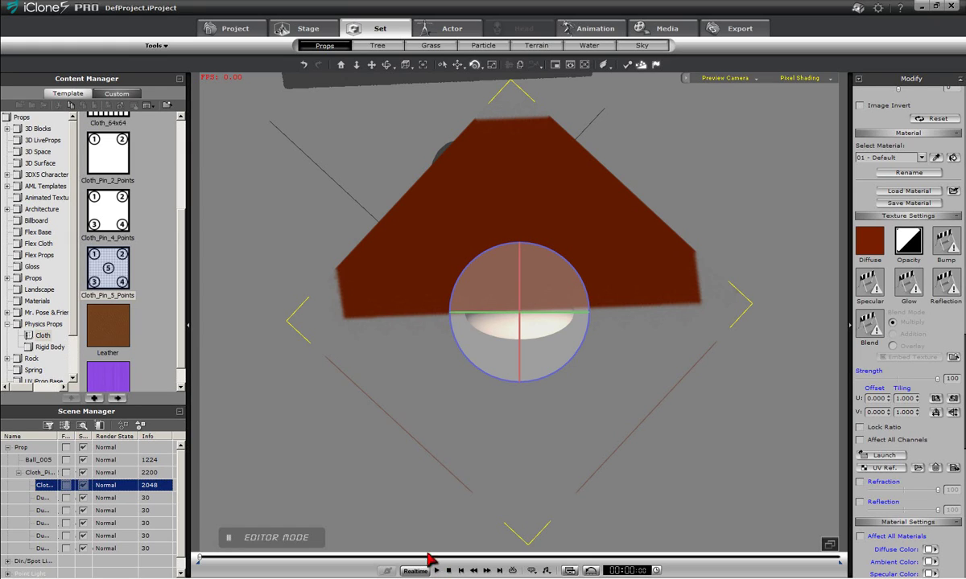
{"action": "key", "text": "ctrl+z"}
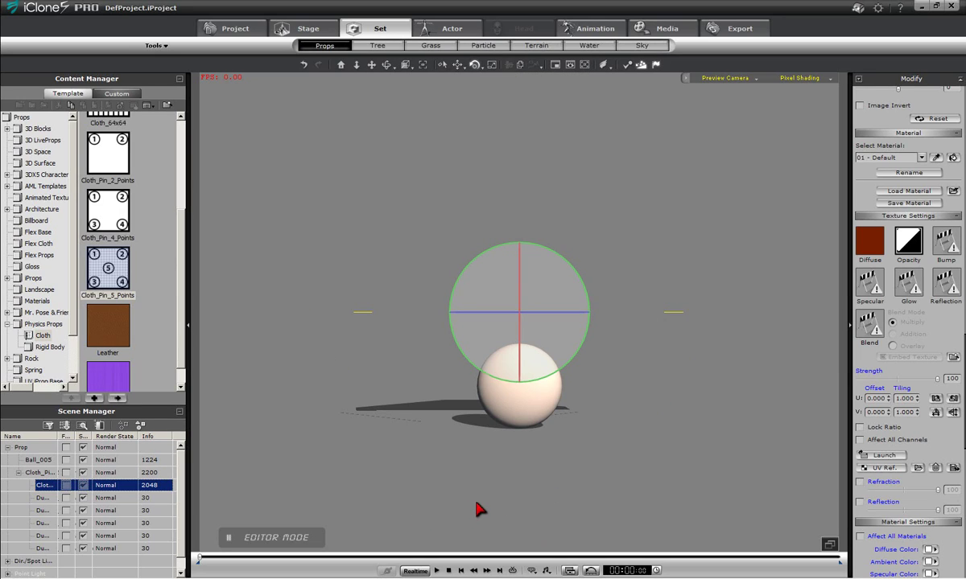
{"action": "key", "text": "q"}
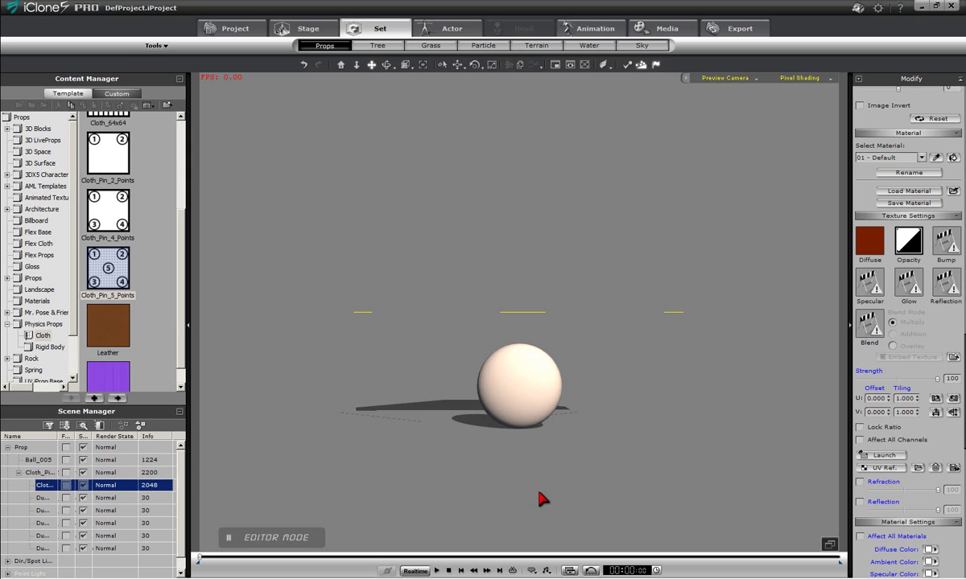
{"action": "left_click", "coordinate": [436, 569]}
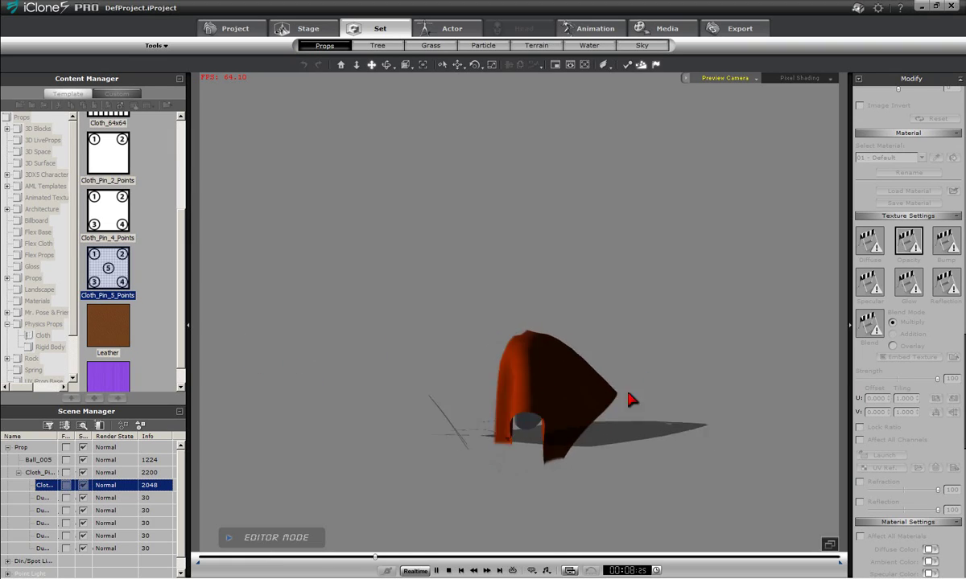
{"action": "left_click", "coordinate": [448, 571]}
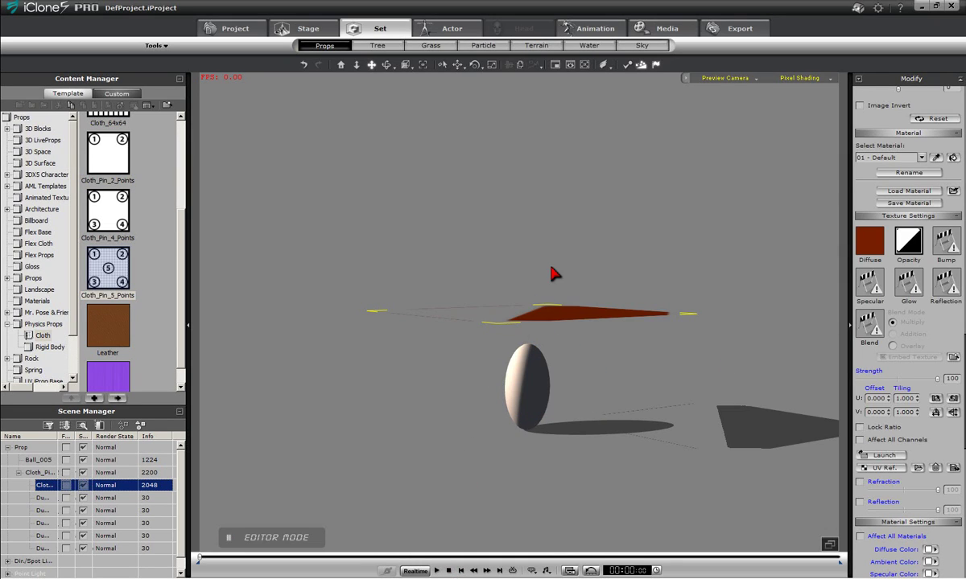
Light the scene with the Light-directional 2 preset and replay the cloth simulation.
{"action": "left_click", "coordinate": [313, 31]}
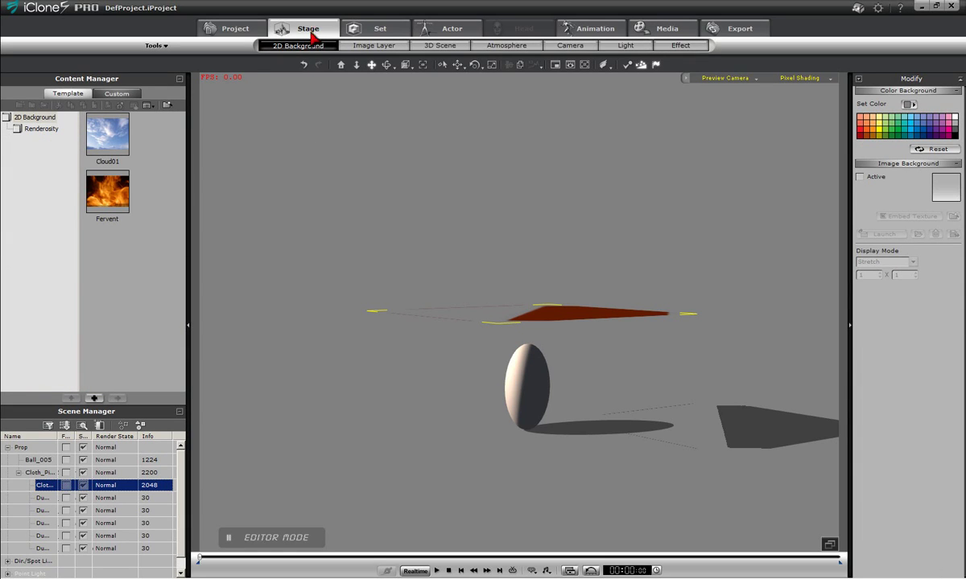
{"action": "left_click", "coordinate": [630, 49]}
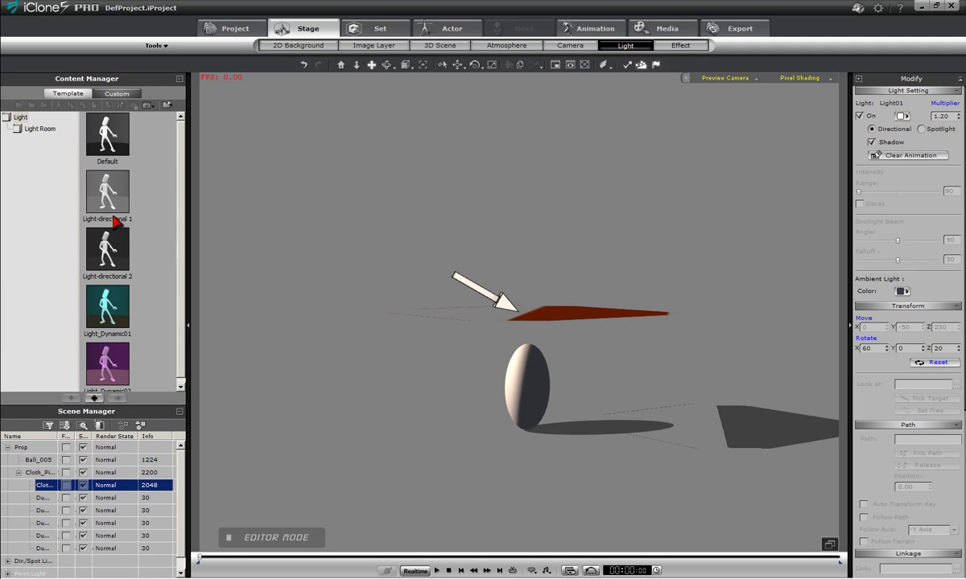
{"action": "double_click", "coordinate": [110, 257]}
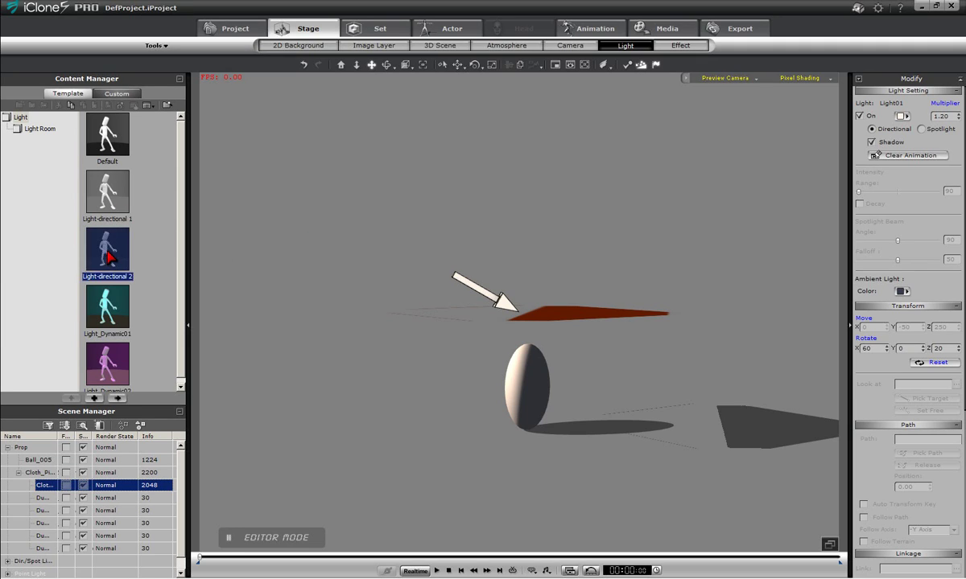
{"action": "left_click", "coordinate": [436, 571]}
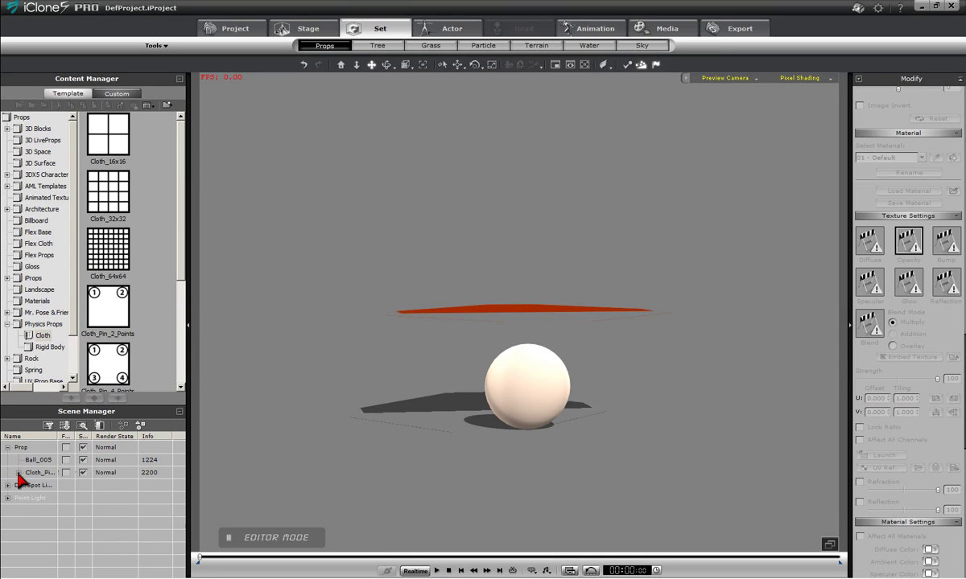
Select the pinned cloth and attach it to the ball sphere.
{"action": "left_click", "coordinate": [18, 474]}
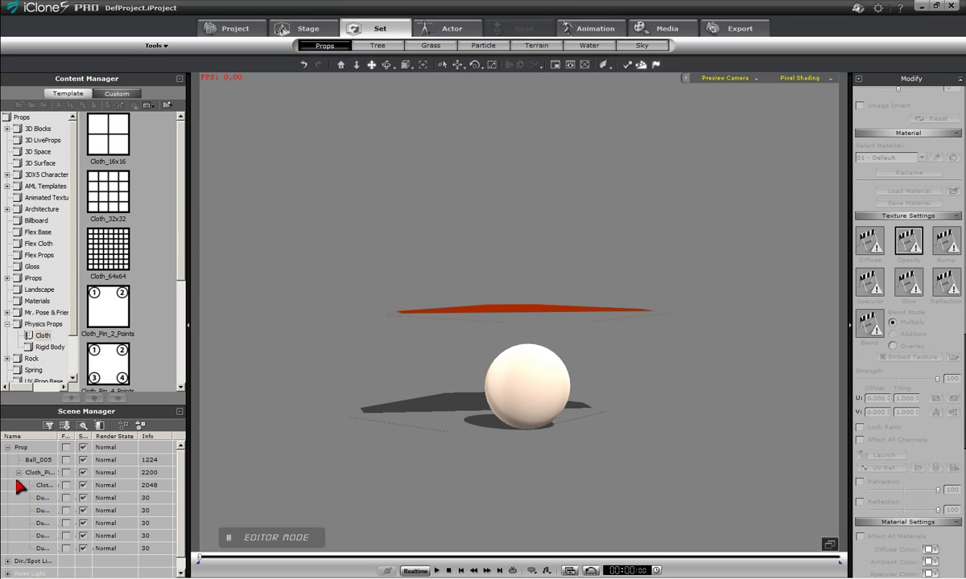
{"action": "left_click", "coordinate": [44, 486]}
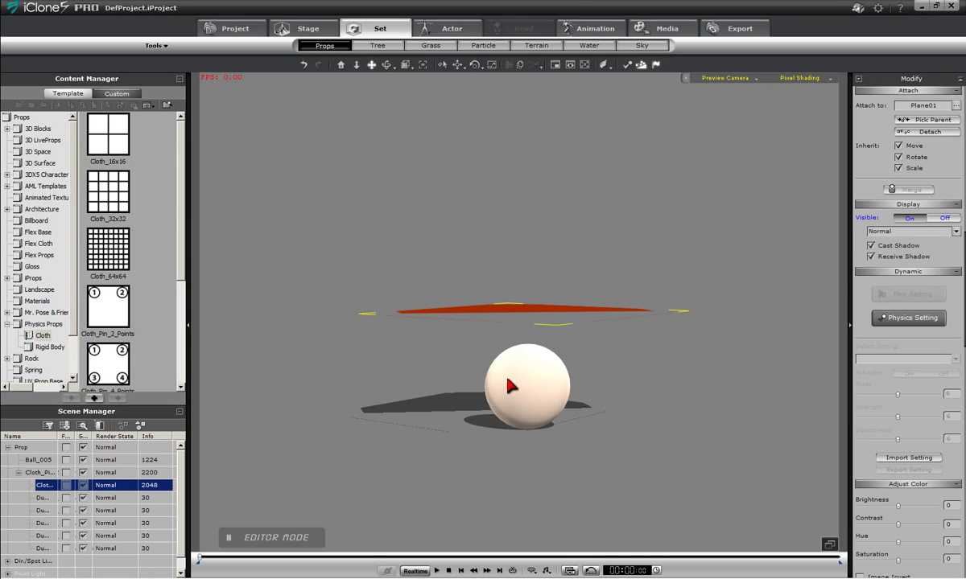
{"action": "left_click", "coordinate": [525, 386]}
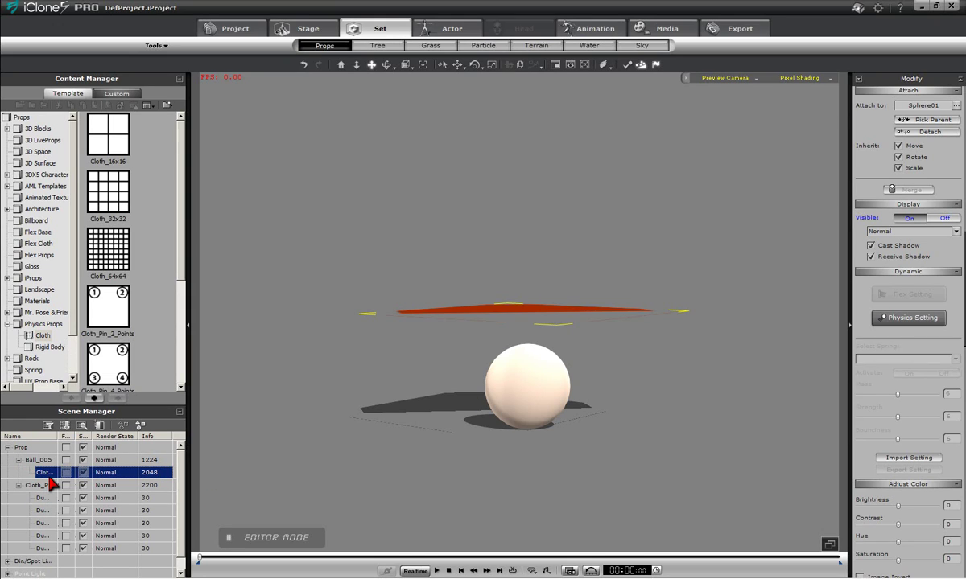
Run the cloth simulation, reset it, then replay from a lower angle as the cloth drops onto the ball.
{"action": "left_click", "coordinate": [437, 571]}
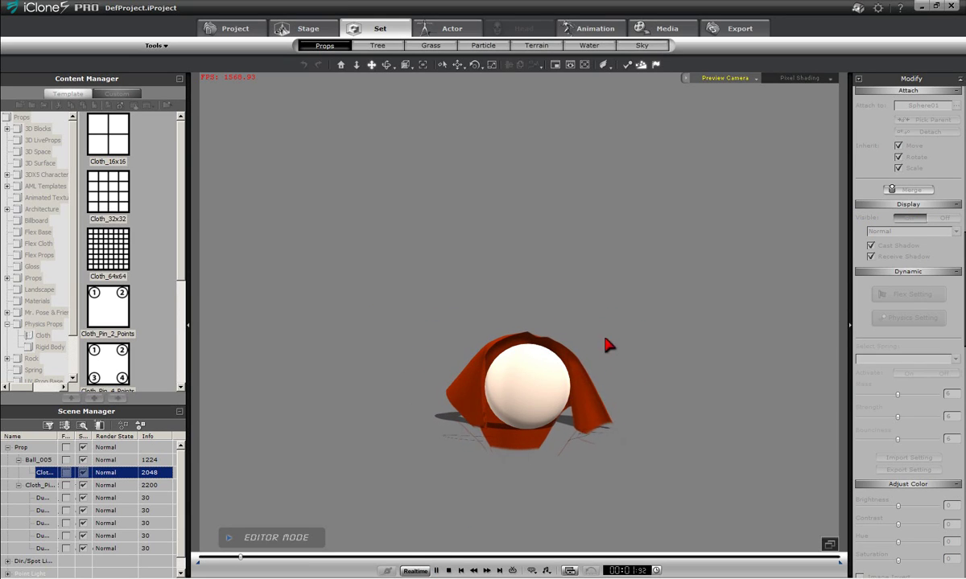
{"action": "left_click", "coordinate": [449, 570]}
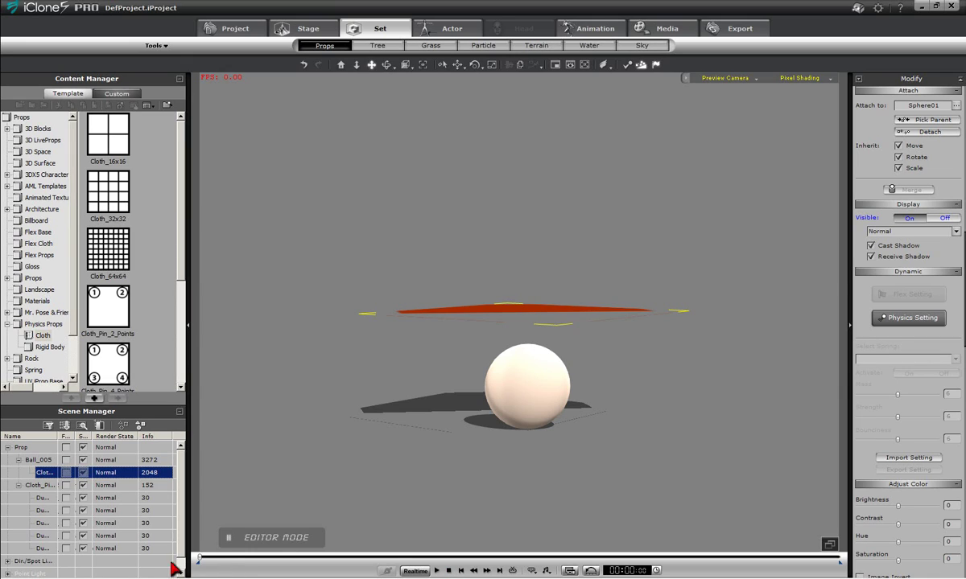
{"action": "left_click", "coordinate": [38, 461]}
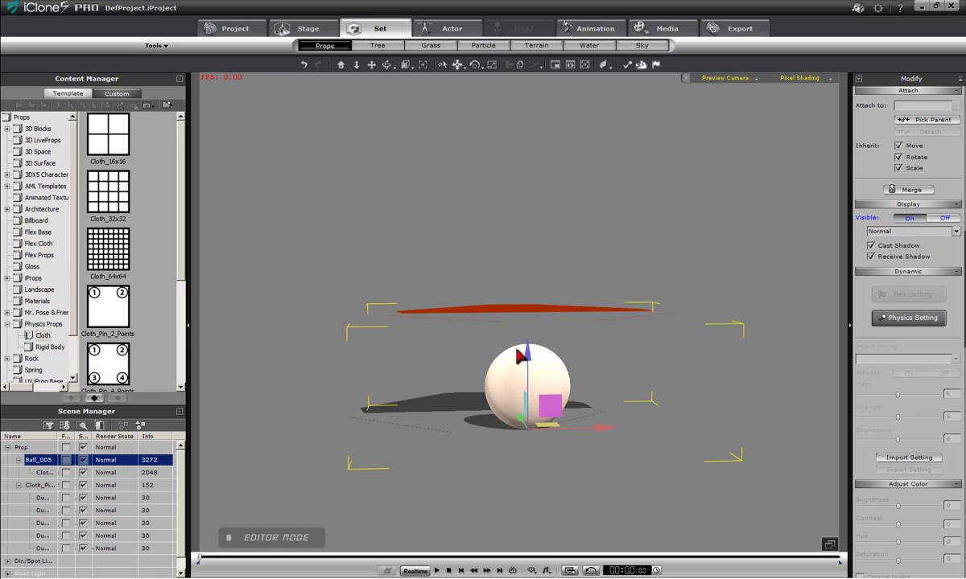
{"action": "right_click_drag", "start_coordinate": [499, 340], "coordinate": [510, 404]}
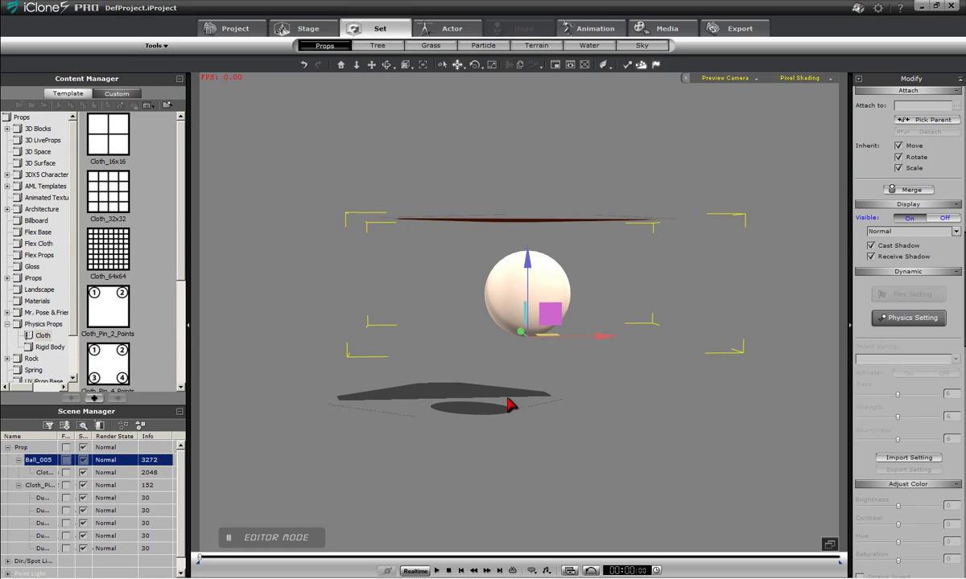
{"action": "left_click", "coordinate": [437, 572]}
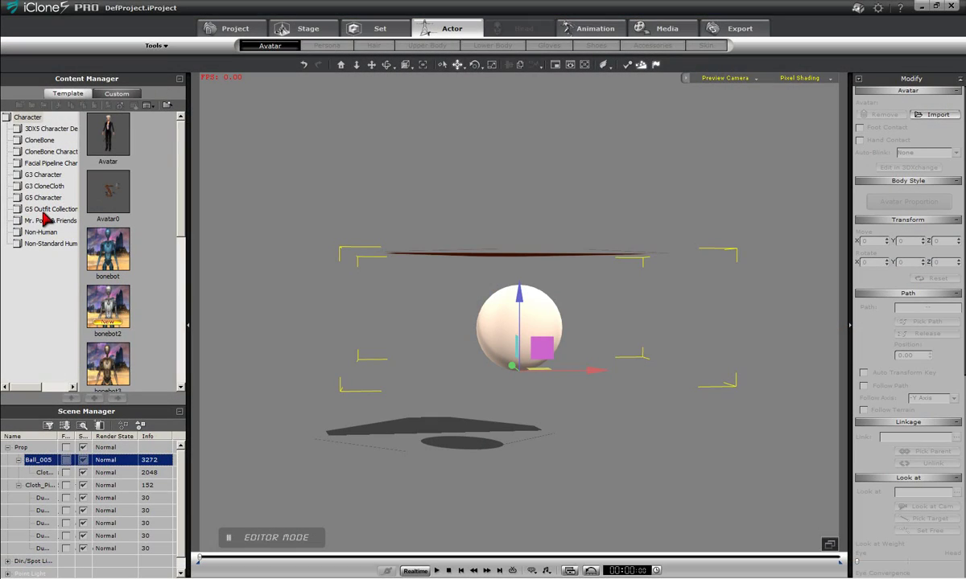
Load the G5 character Chuck into the scene, then select the ball.
{"action": "left_click", "coordinate": [32, 197]}
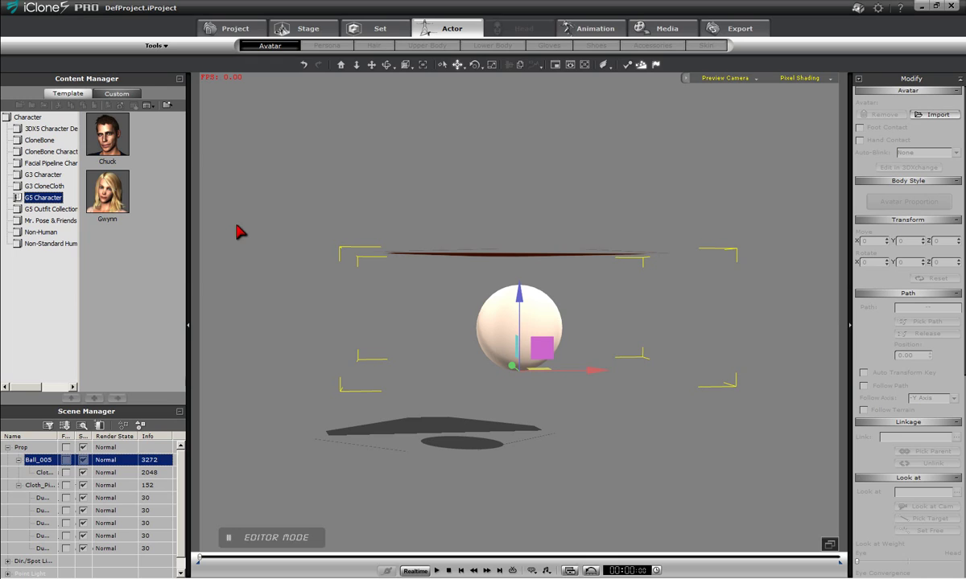
{"action": "double_click", "coordinate": [109, 148]}
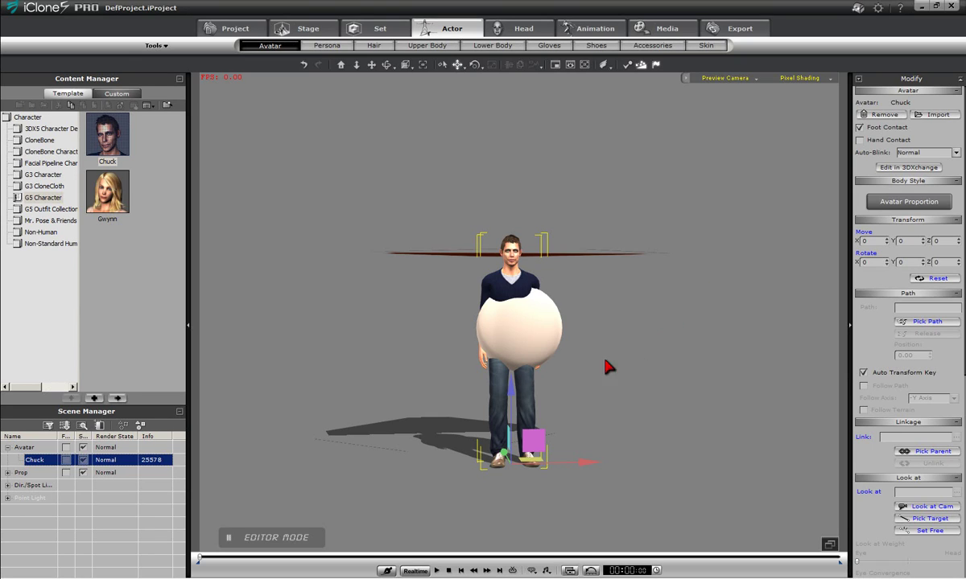
{"action": "left_click", "coordinate": [523, 344]}
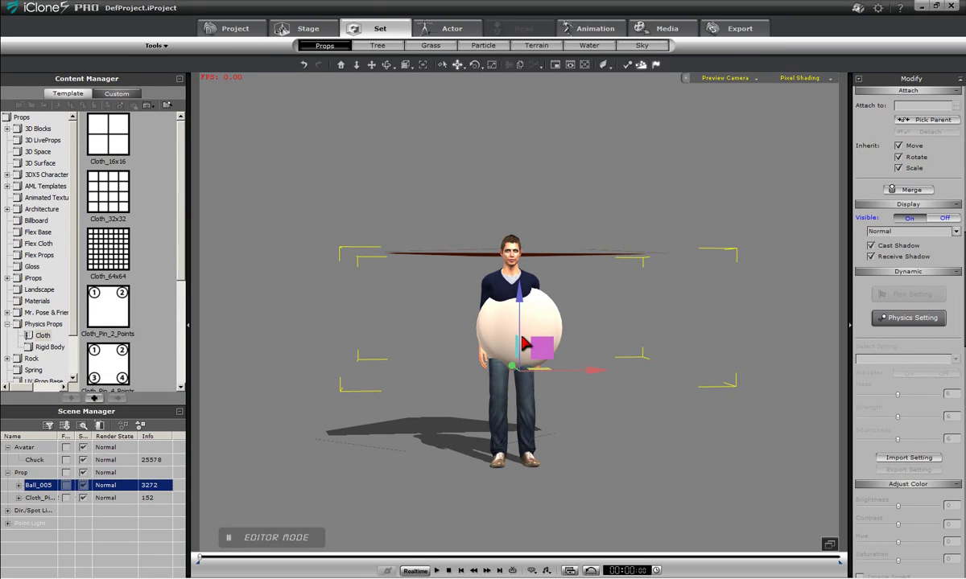
Nudge the ball left and test the cloth drape in playback from the side.
{"action": "left_click_drag", "start_coordinate": [622, 439], "coordinate": [577, 443]}
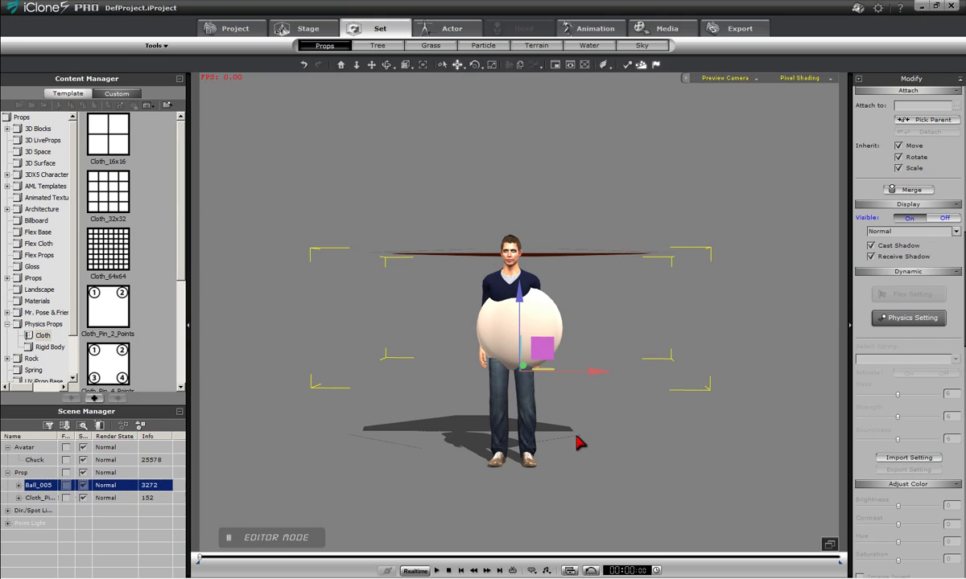
{"action": "left_click_drag", "start_coordinate": [597, 374], "coordinate": [591, 395]}
{"action": "scroll", "coordinate": [612, 465], "scroll_direction": "up", "scroll_amount": 5}
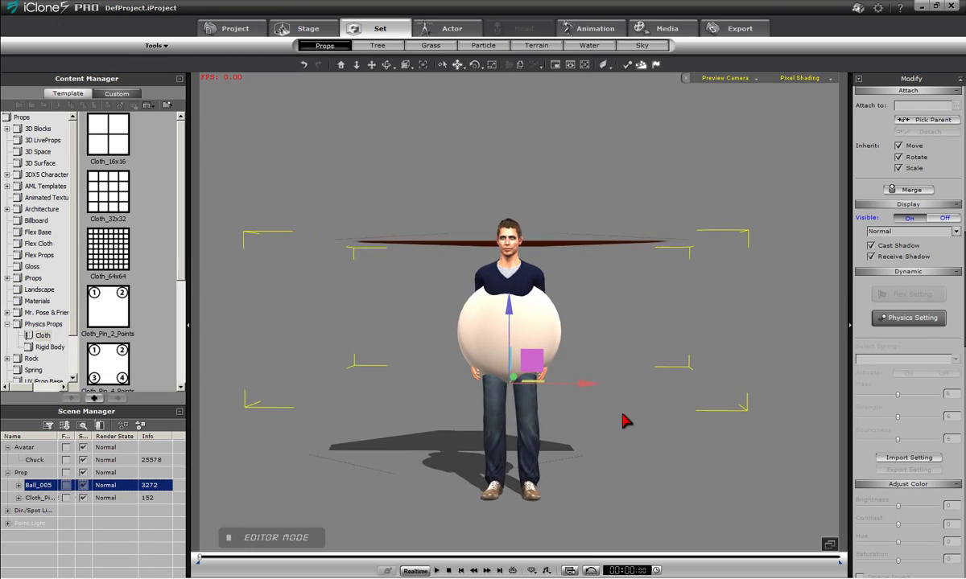
{"action": "scroll", "coordinate": [627, 403], "scroll_direction": "up", "scroll_amount": 4}
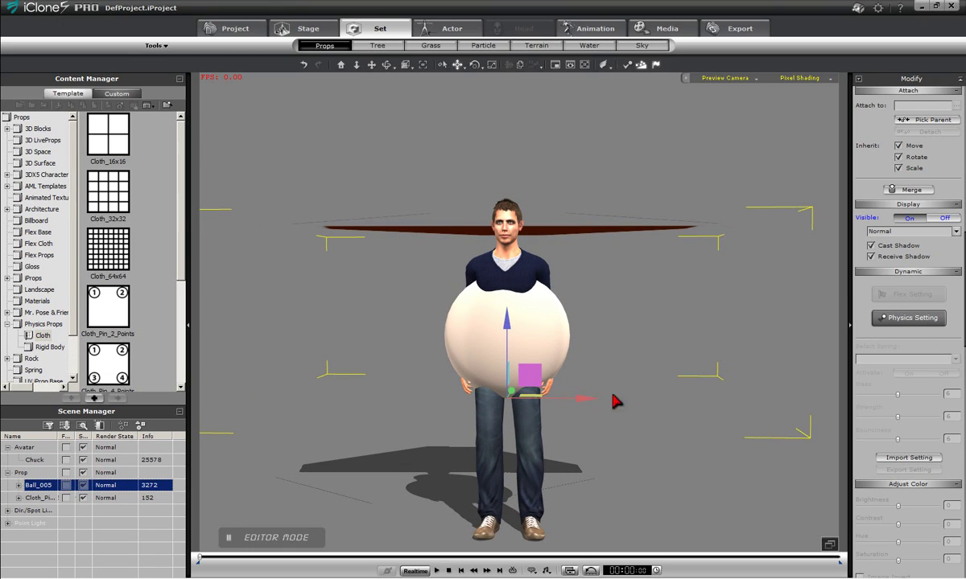
{"action": "left_click", "coordinate": [435, 571]}
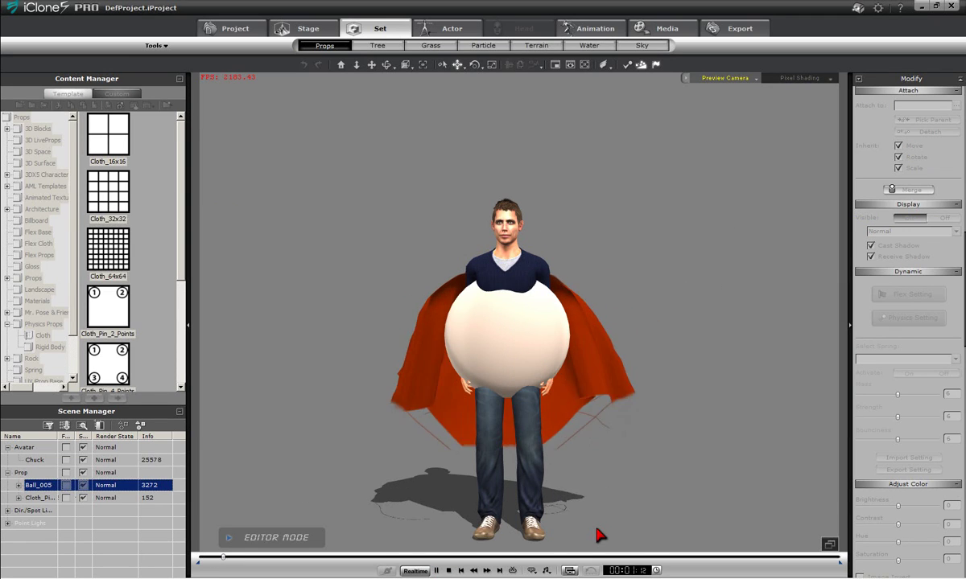
{"action": "right_click_drag", "start_coordinate": [674, 470], "coordinate": [404, 453]}
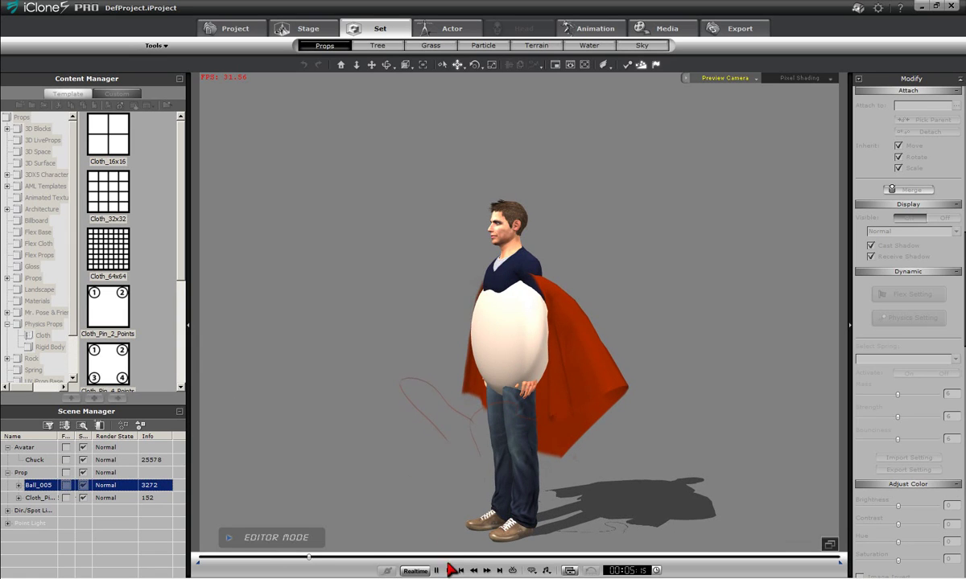
{"action": "left_click", "coordinate": [449, 571]}
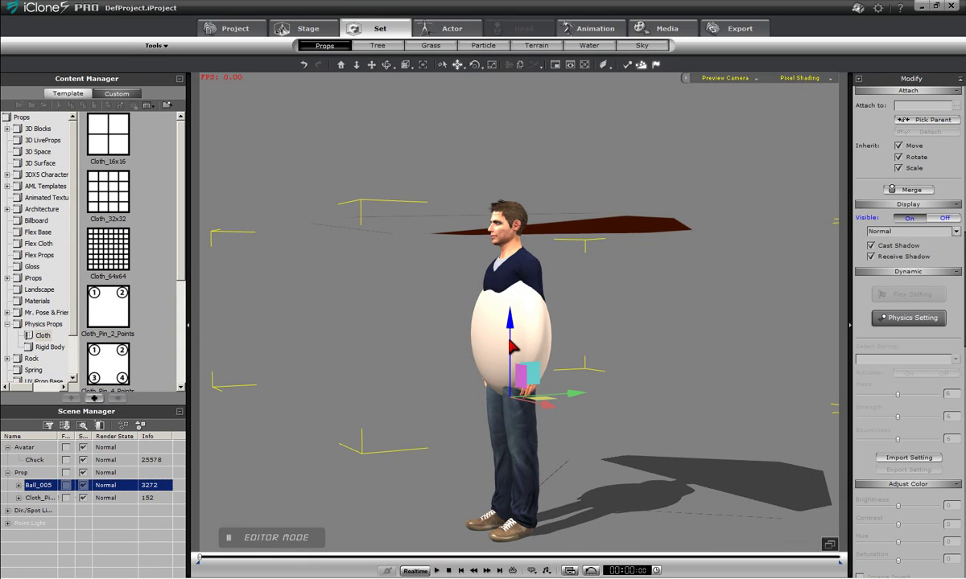
Raise the ball and shift it back, replaying until the cloth drapes as a shoulder cape.
{"action": "left_click_drag", "start_coordinate": [511, 328], "coordinate": [511, 301]}
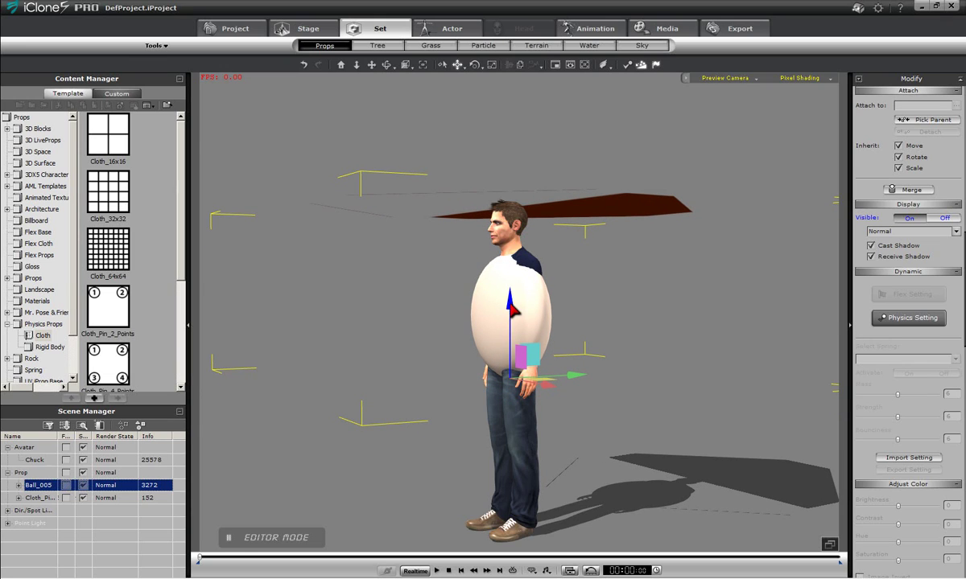
{"action": "left_click", "coordinate": [435, 570]}
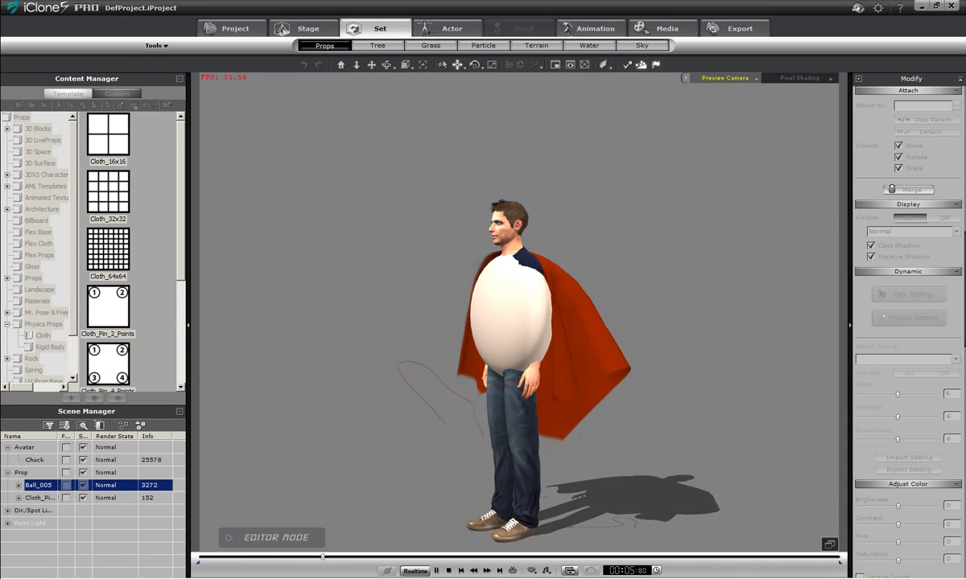
{"action": "key", "text": "space"}
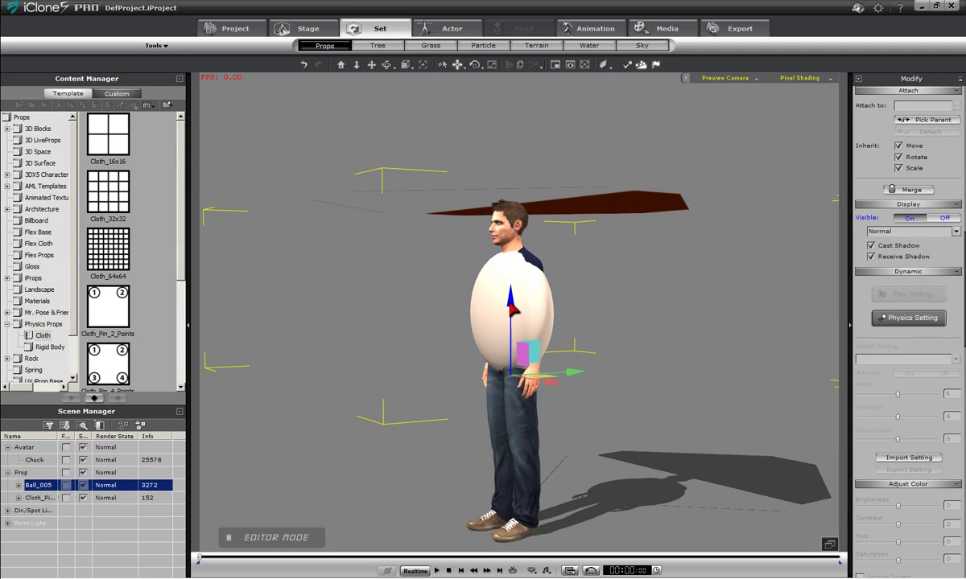
{"action": "left_click", "coordinate": [436, 571]}
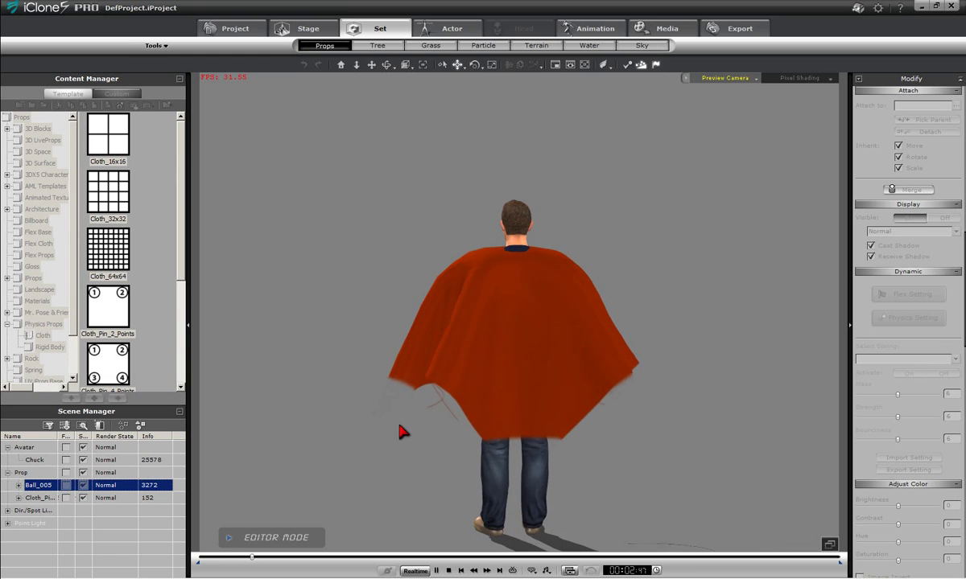
{"action": "right_click_drag", "start_coordinate": [354, 457], "coordinate": [626, 422]}
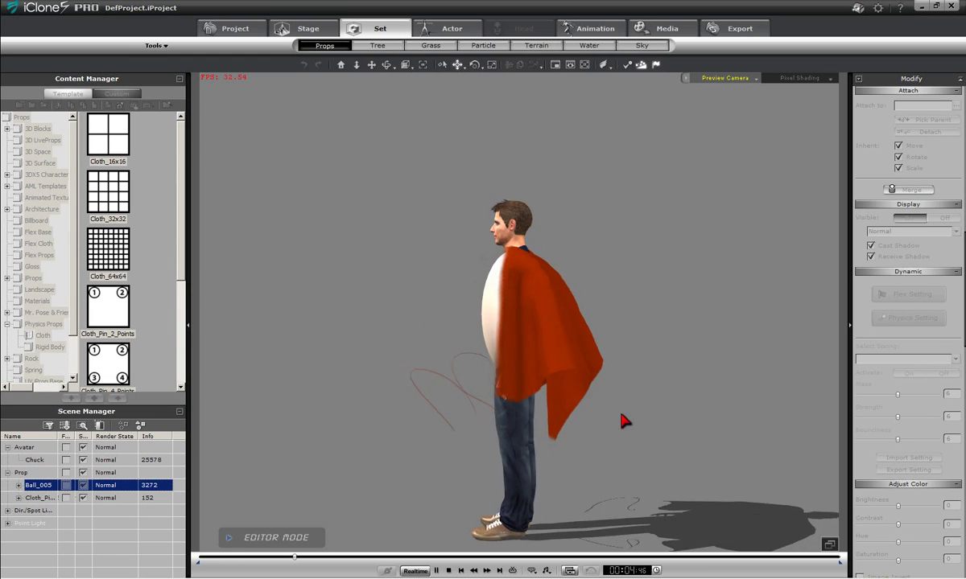
{"action": "left_click", "coordinate": [448, 570]}
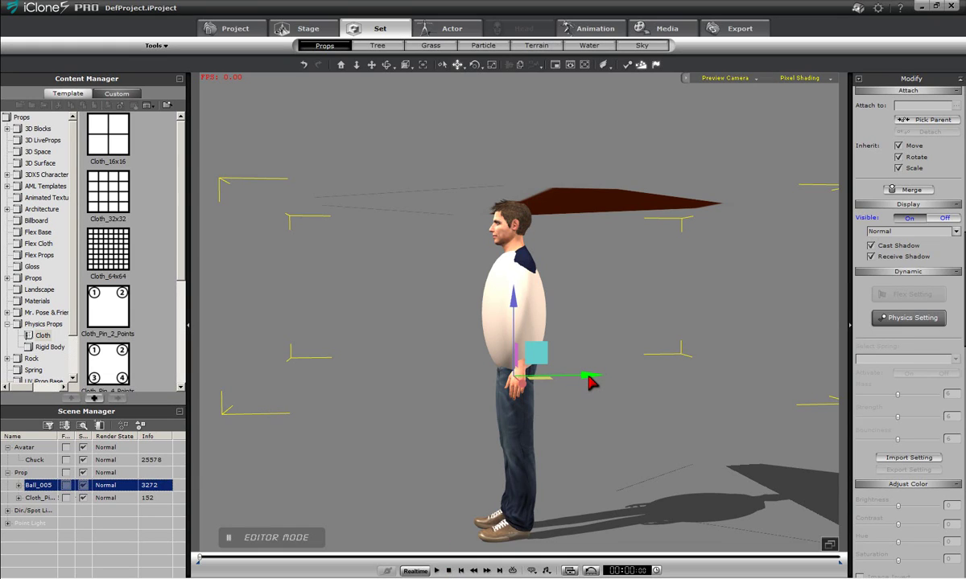
{"action": "left_click_drag", "start_coordinate": [590, 381], "coordinate": [593, 382]}
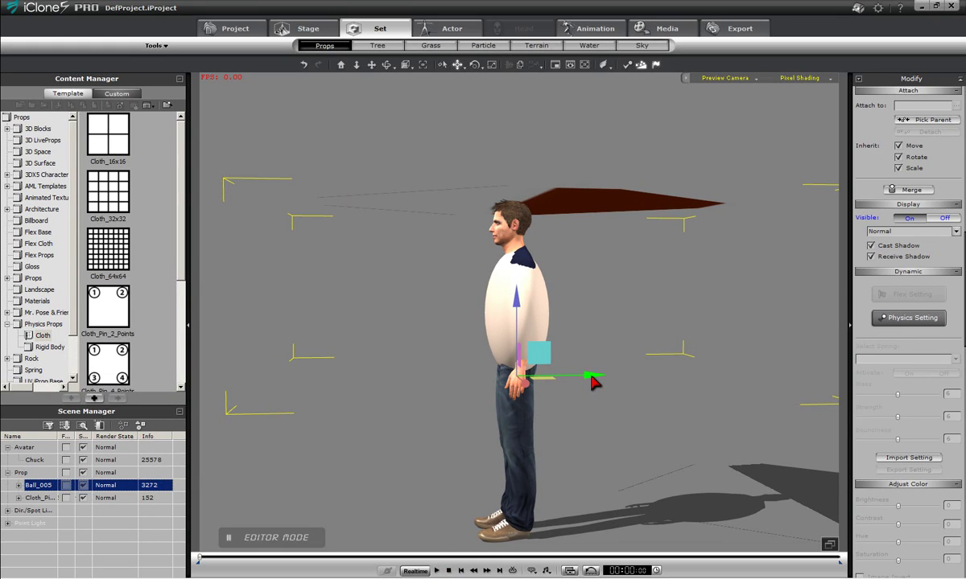
{"action": "key", "text": "space"}
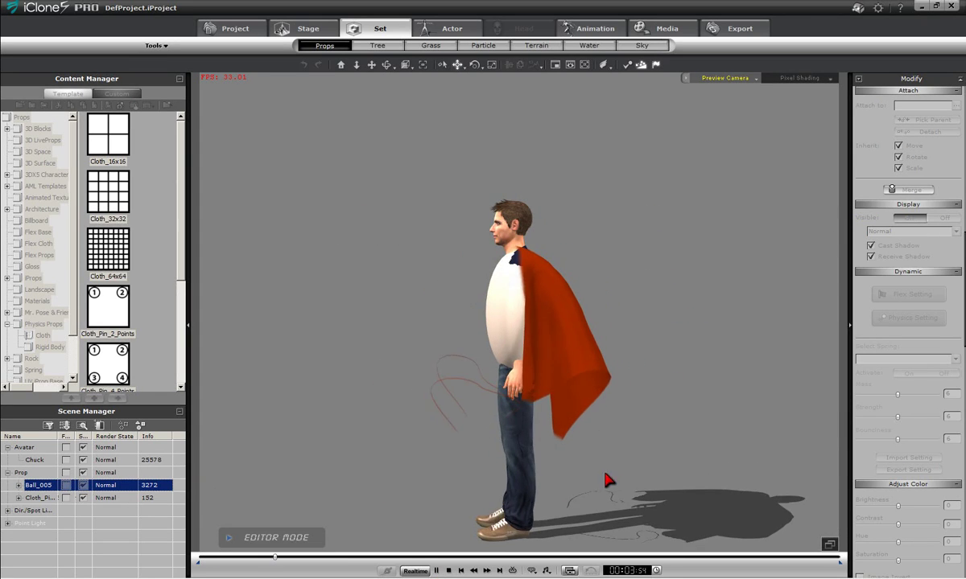
{"action": "right_click_drag", "start_coordinate": [607, 481], "coordinate": [500, 470]}
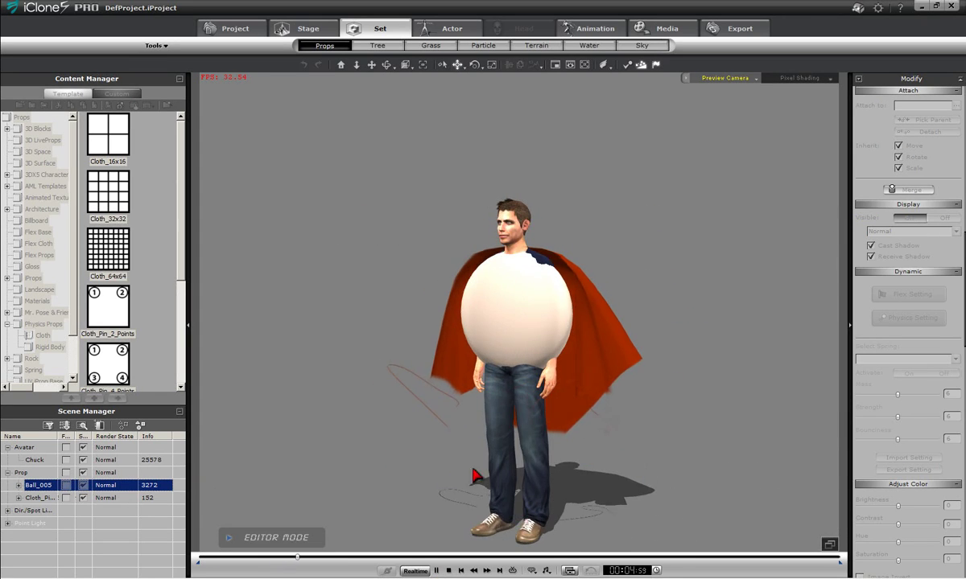
{"action": "left_click", "coordinate": [448, 571]}
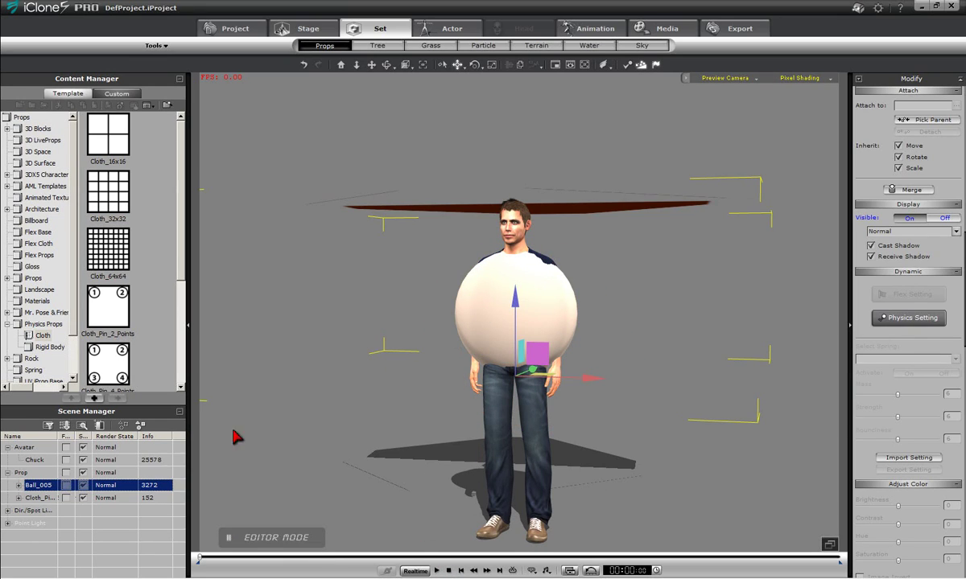
Hide Ball_005 in Scene Manager while keeping its cloth child visible.
{"action": "left_click", "coordinate": [18, 499]}
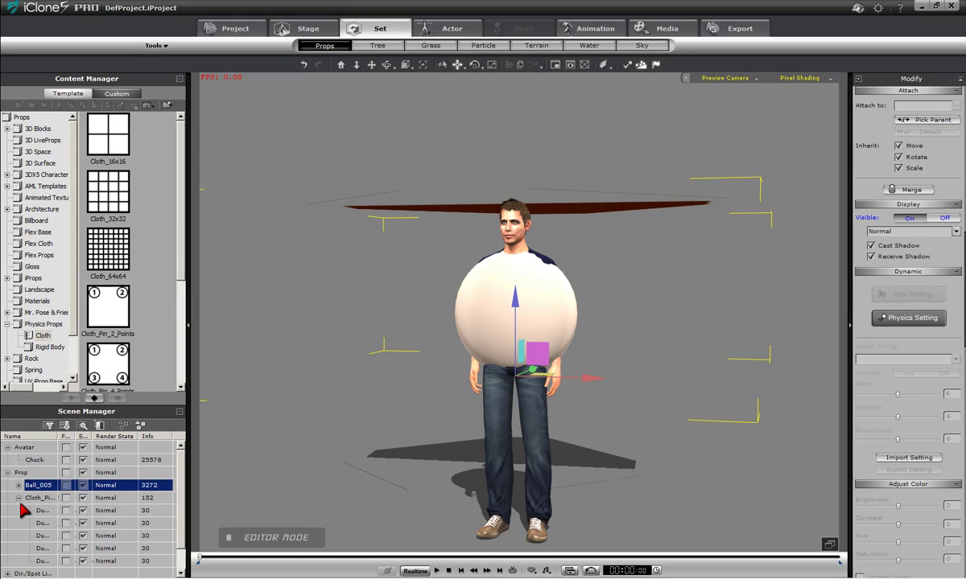
{"action": "left_click", "coordinate": [19, 486]}
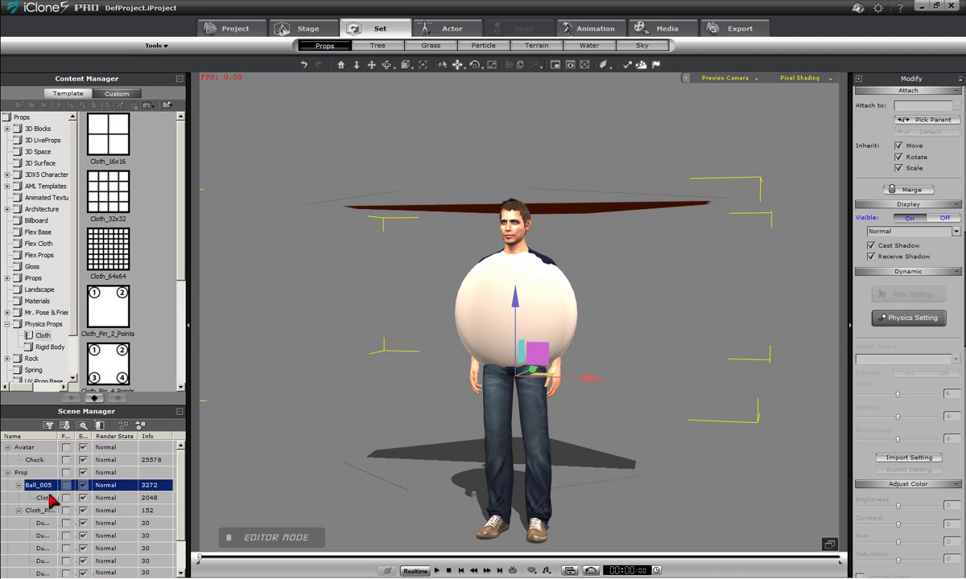
{"action": "left_click", "coordinate": [82, 486]}
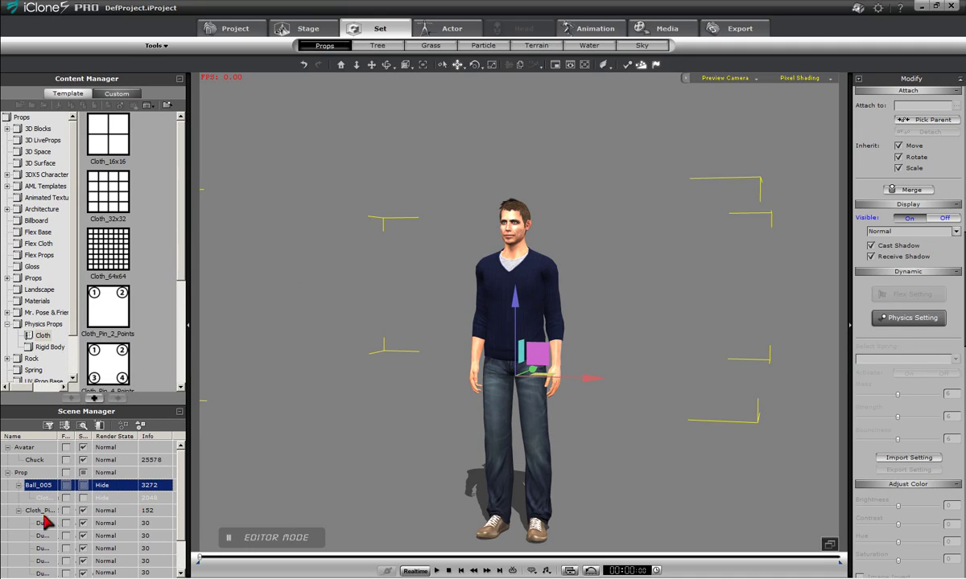
{"action": "left_click", "coordinate": [83, 498]}
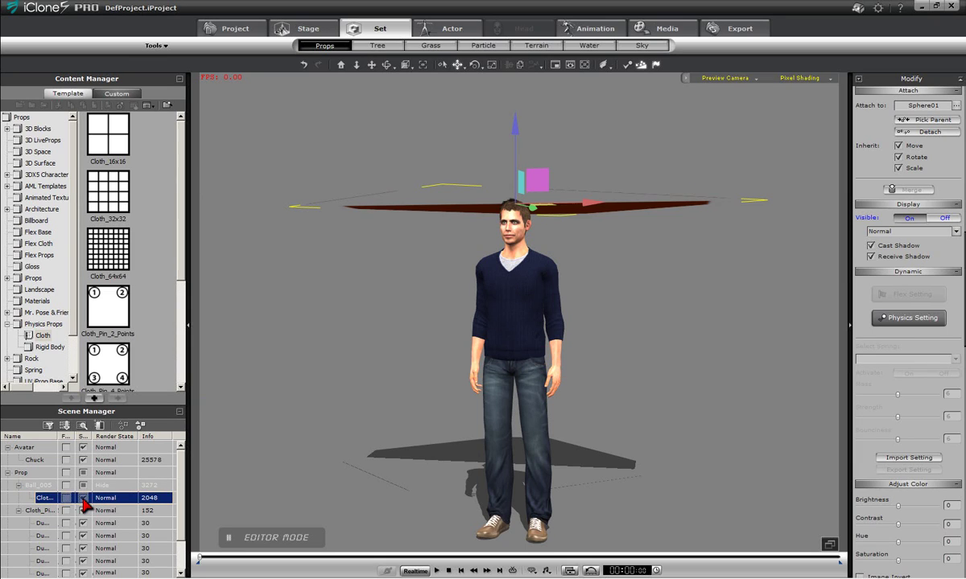
Play the simulation and orbit around Chuck to inspect the cape from all sides.
{"action": "left_click", "coordinate": [435, 571]}
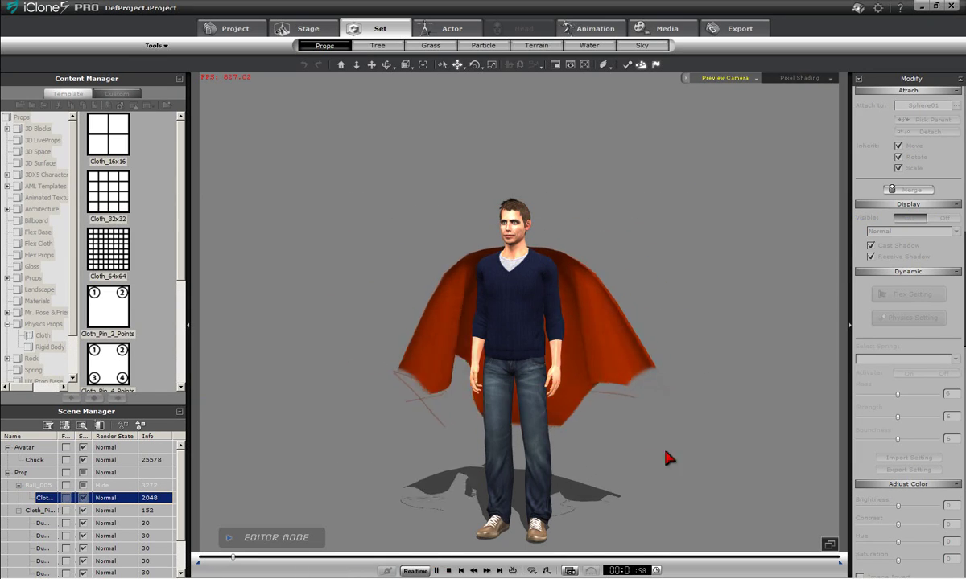
{"action": "right_click_drag", "start_coordinate": [686, 489], "coordinate": [217, 371]}
{"action": "right_click_drag", "start_coordinate": [727, 498], "coordinate": [813, 487]}
{"action": "right_click_drag", "start_coordinate": [388, 455], "coordinate": [632, 435]}
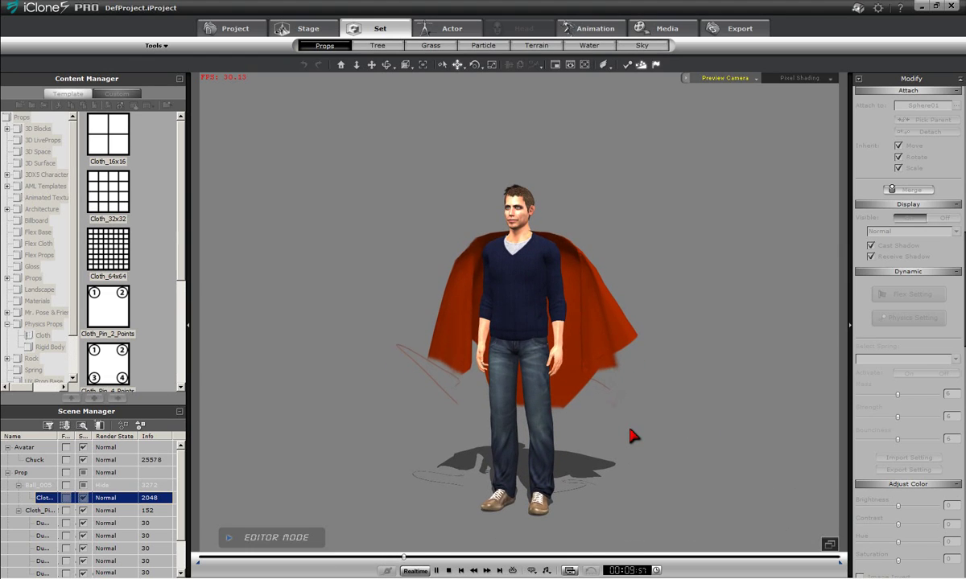
{"action": "left_click", "coordinate": [449, 570]}
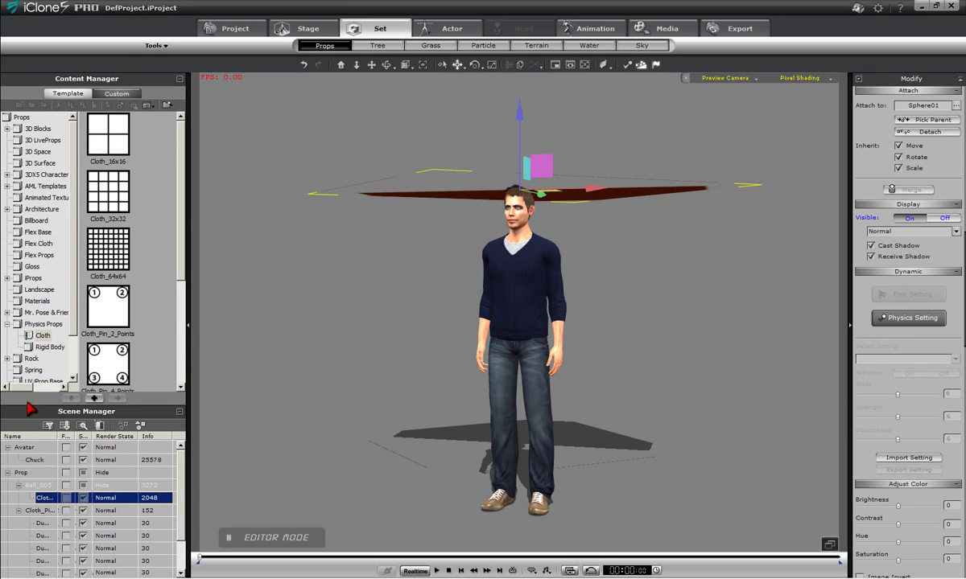
Attach the hidden ball to Chuck, verify the cape in playback, and show the Motion-Plus animation library.
{"action": "left_click", "coordinate": [40, 486]}
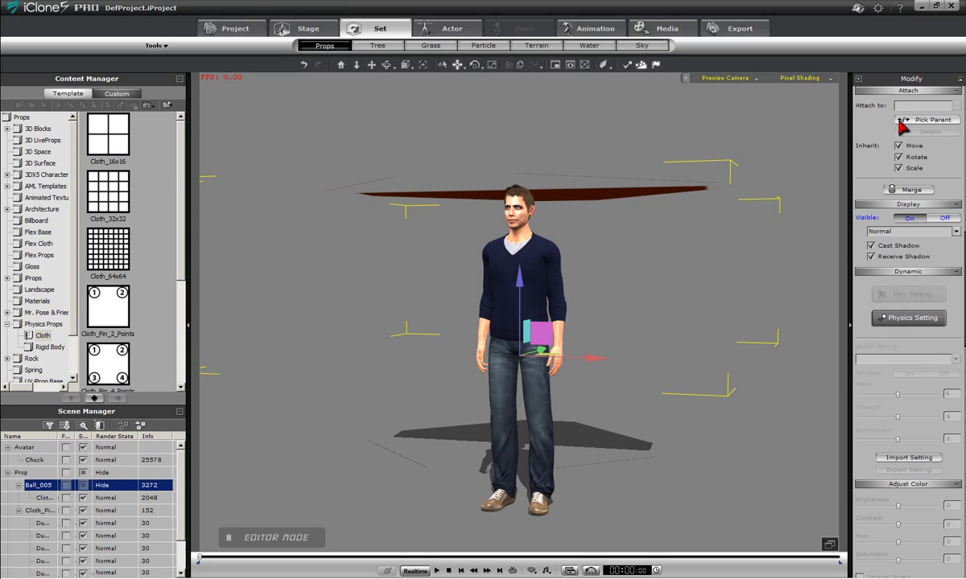
{"action": "left_click", "coordinate": [516, 249]}
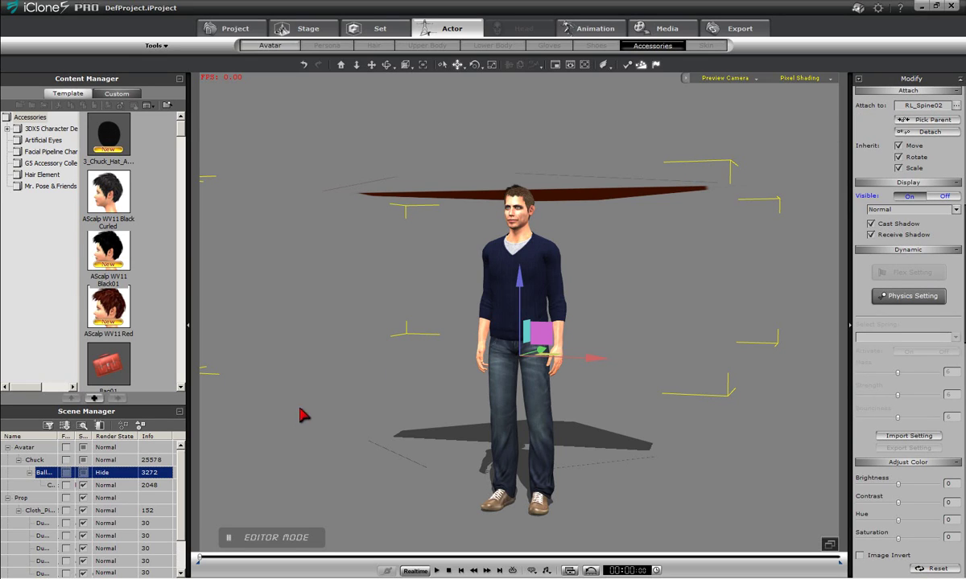
{"action": "left_click", "coordinate": [35, 460]}
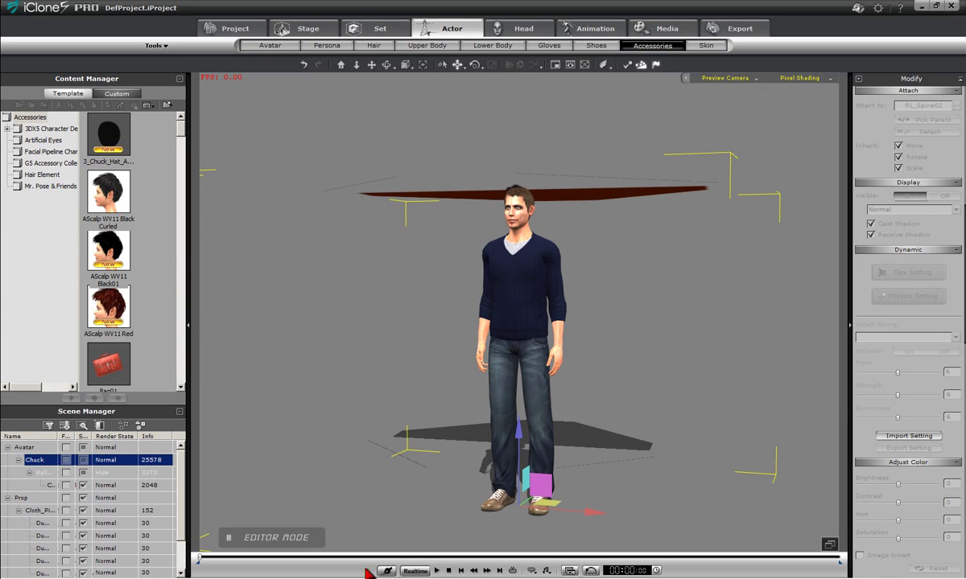
{"action": "left_click", "coordinate": [438, 571]}
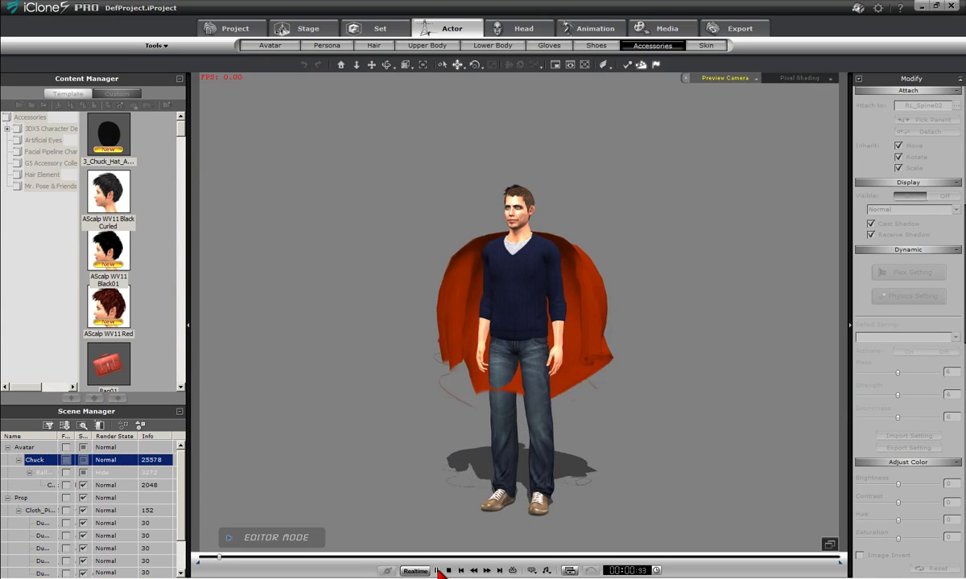
{"action": "left_click", "coordinate": [449, 571]}
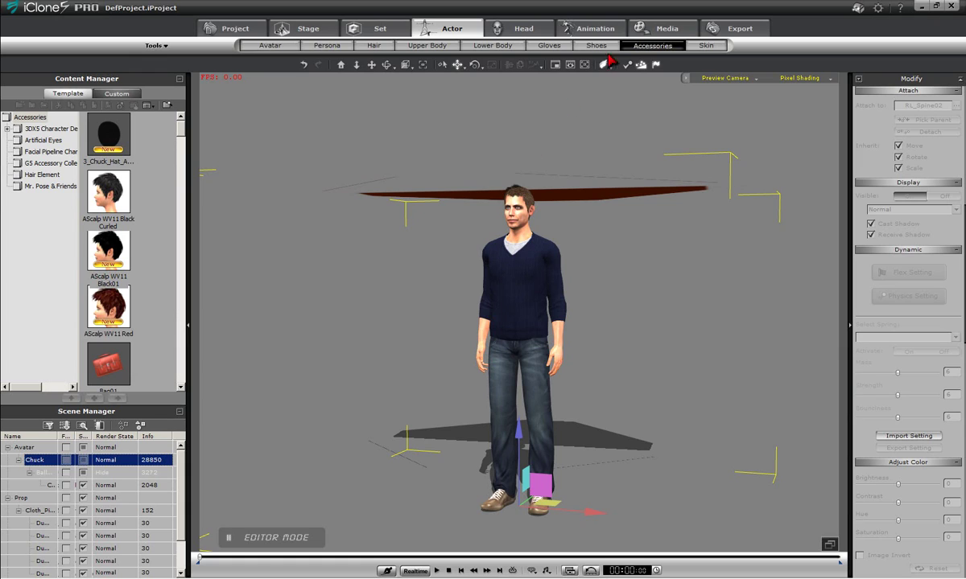
{"action": "left_click", "coordinate": [591, 29]}
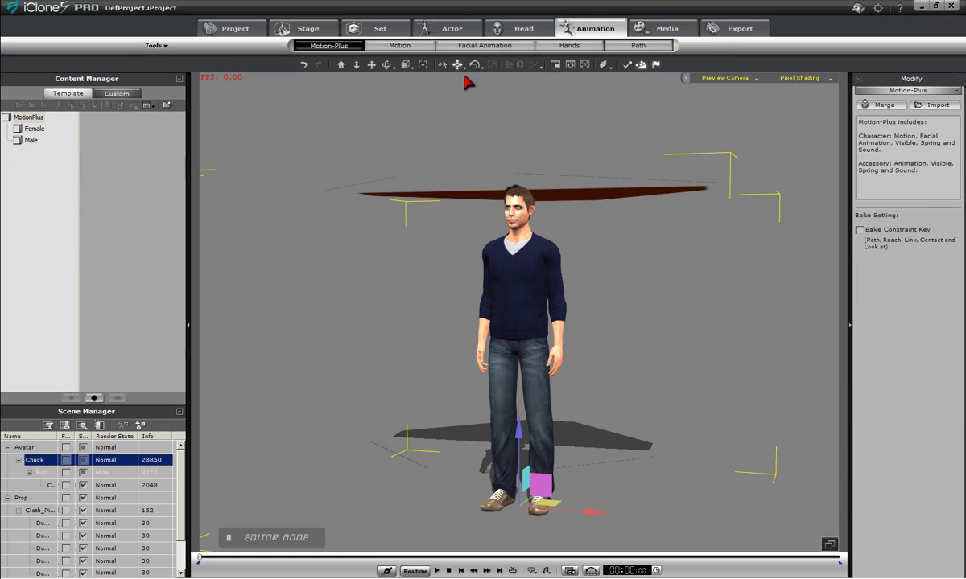
Apply the custom Fly Off motion to Chuck and rewind to the timeline start.
{"action": "left_click", "coordinate": [127, 95]}
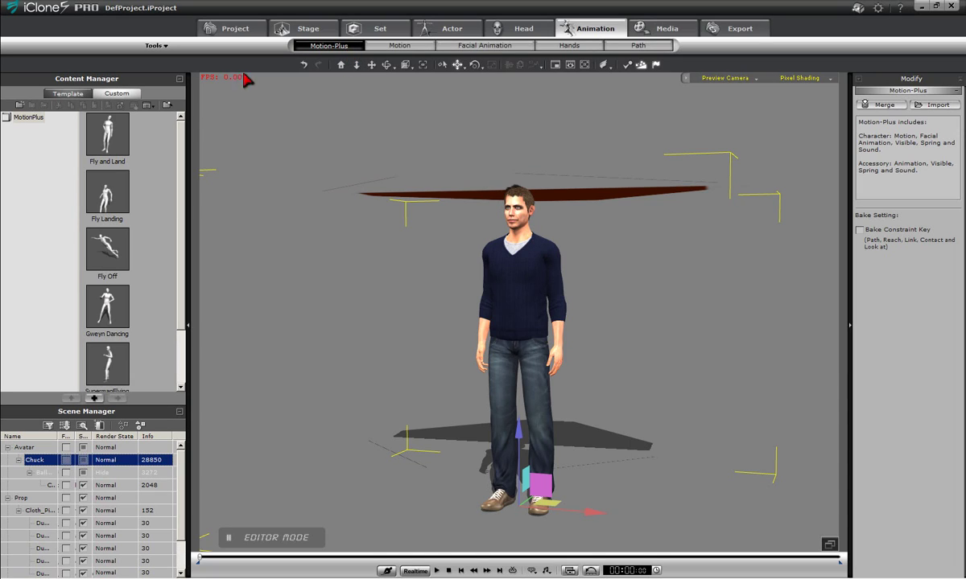
{"action": "double_click", "coordinate": [108, 255]}
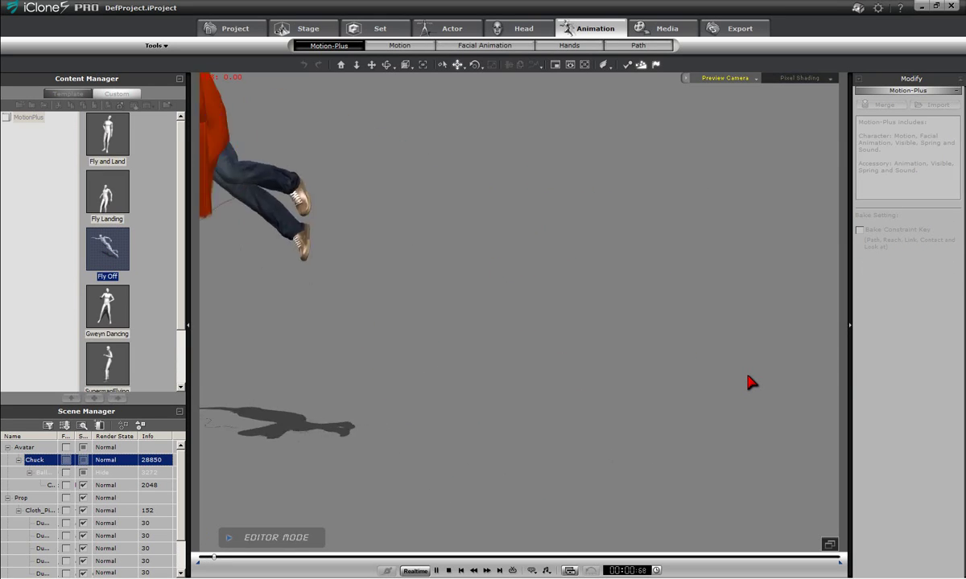
{"action": "left_click", "coordinate": [449, 571]}
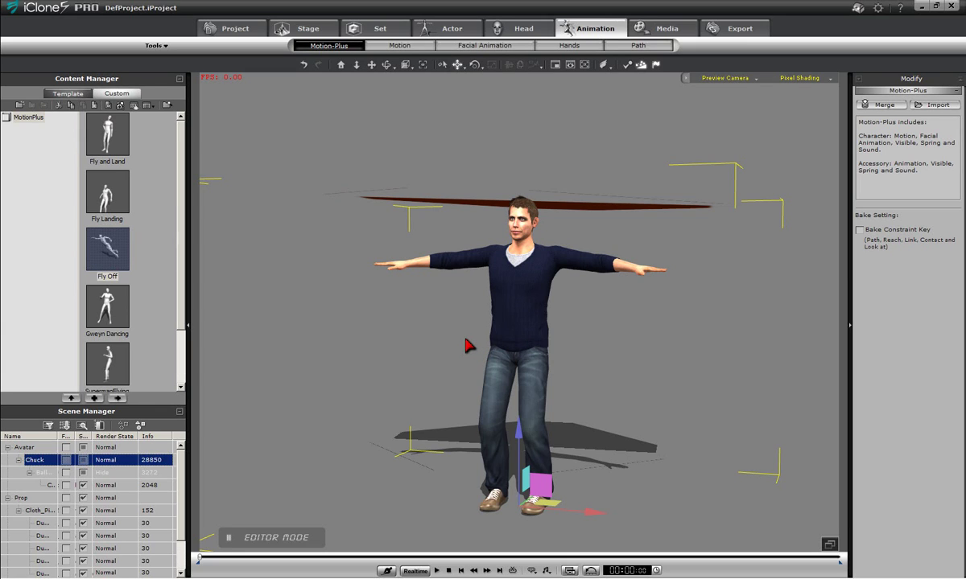
{"action": "right_click_drag", "start_coordinate": [455, 341], "coordinate": [610, 437]}
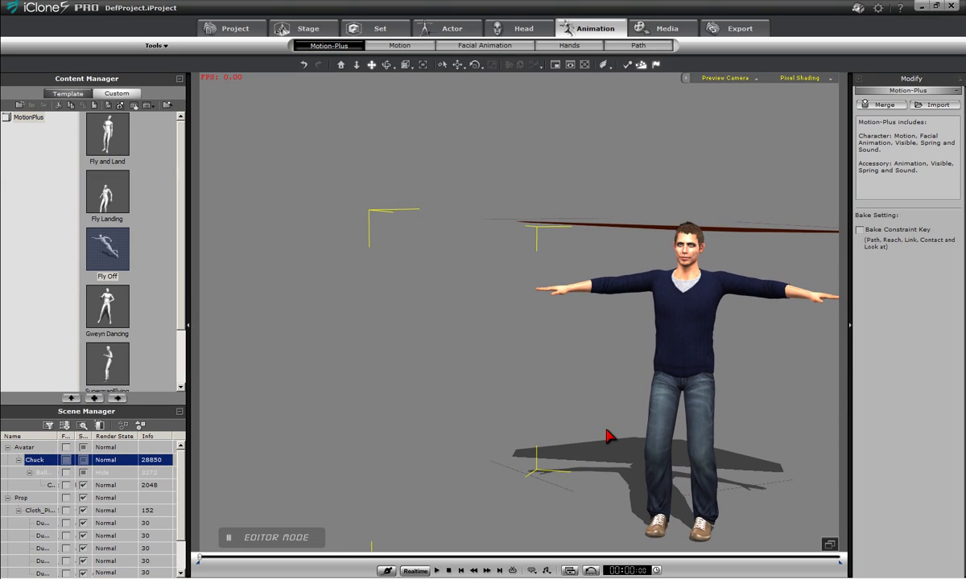
{"action": "left_click", "coordinate": [437, 571]}
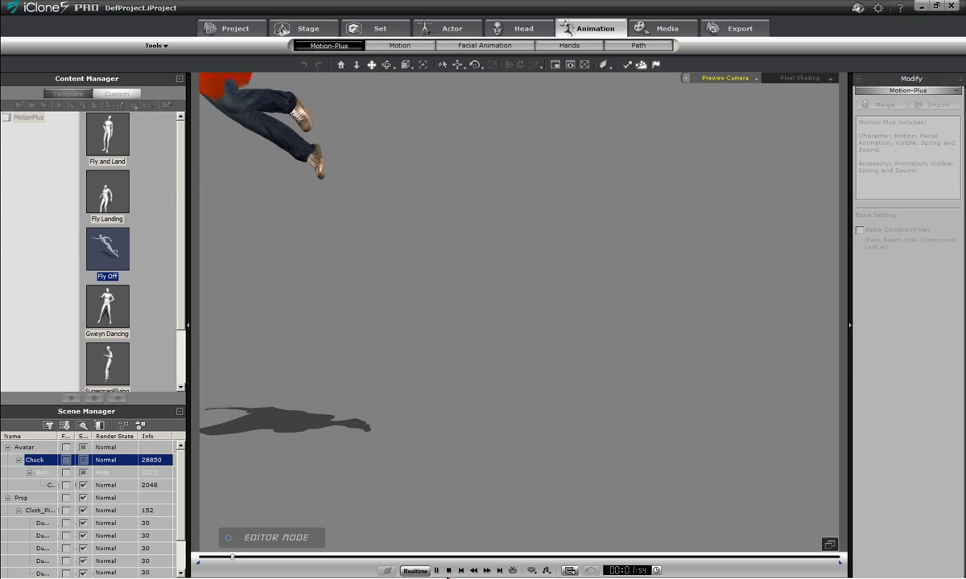
{"action": "left_click", "coordinate": [449, 571]}
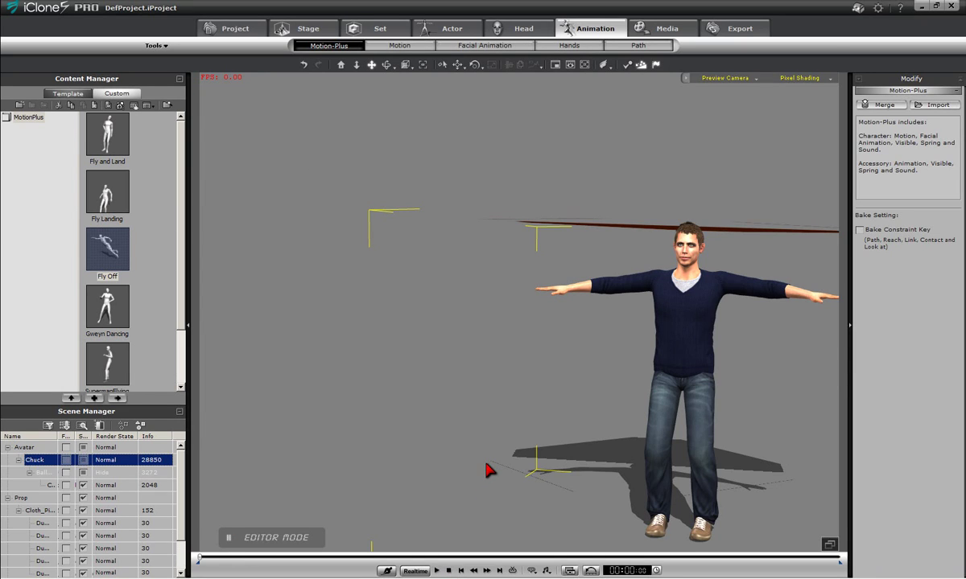
{"action": "scroll", "coordinate": [489, 469], "scroll_direction": "down", "scroll_amount": 5}
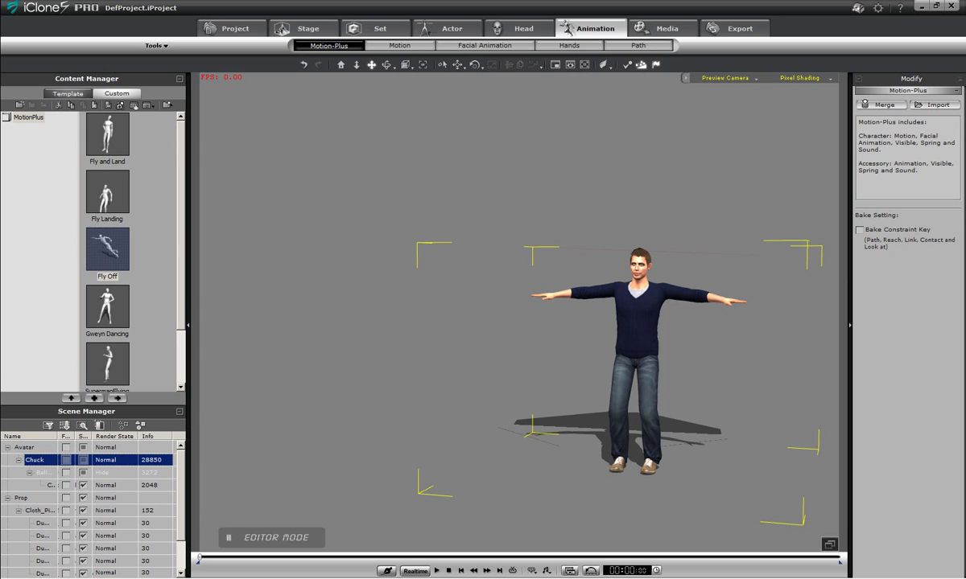
{"action": "middle_click_drag", "start_coordinate": [497, 471], "coordinate": [556, 516]}
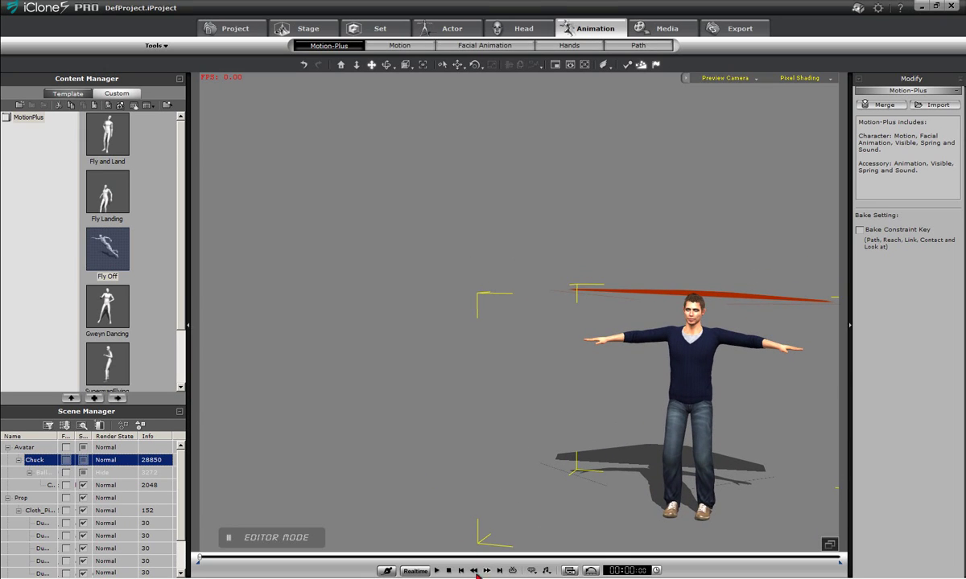
{"action": "left_click", "coordinate": [437, 572]}
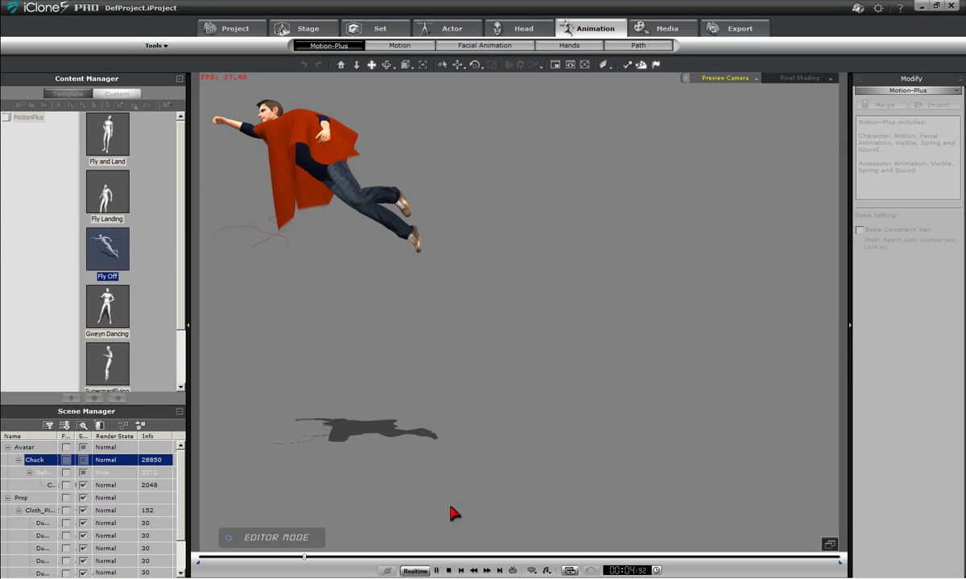
{"action": "left_click", "coordinate": [437, 571]}
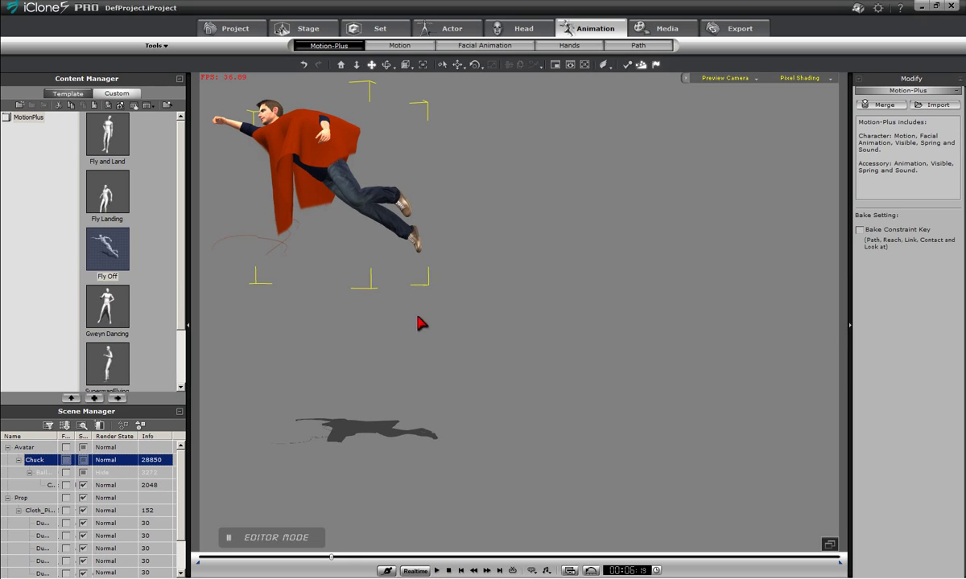
{"action": "right_click_drag", "start_coordinate": [491, 149], "coordinate": [491, 387]}
{"action": "right_click_drag", "start_coordinate": [444, 158], "coordinate": [279, 214]}
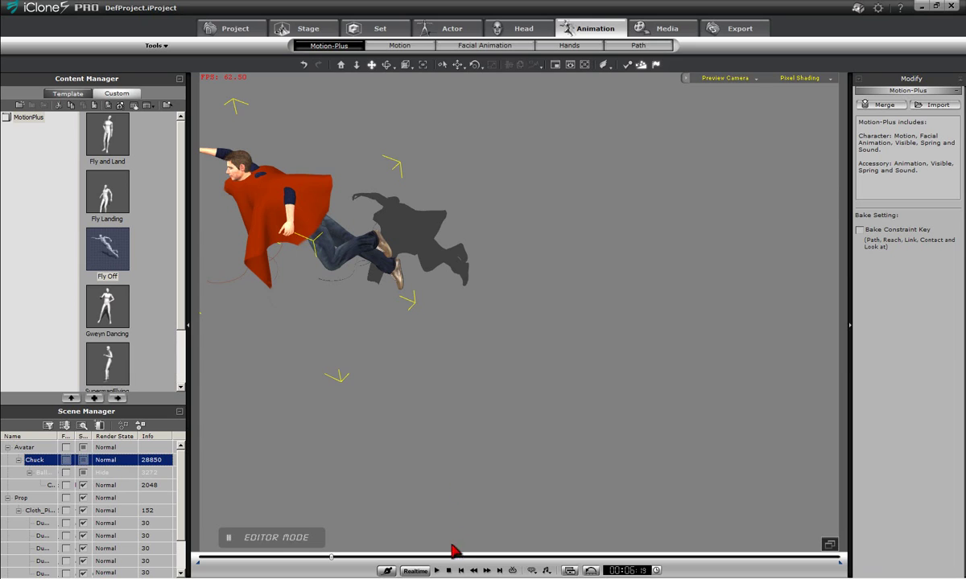
{"action": "left_click", "coordinate": [449, 570]}
{"action": "middle_click_drag", "start_coordinate": [416, 408], "coordinate": [503, 442]}
{"action": "left_click", "coordinate": [436, 570]}
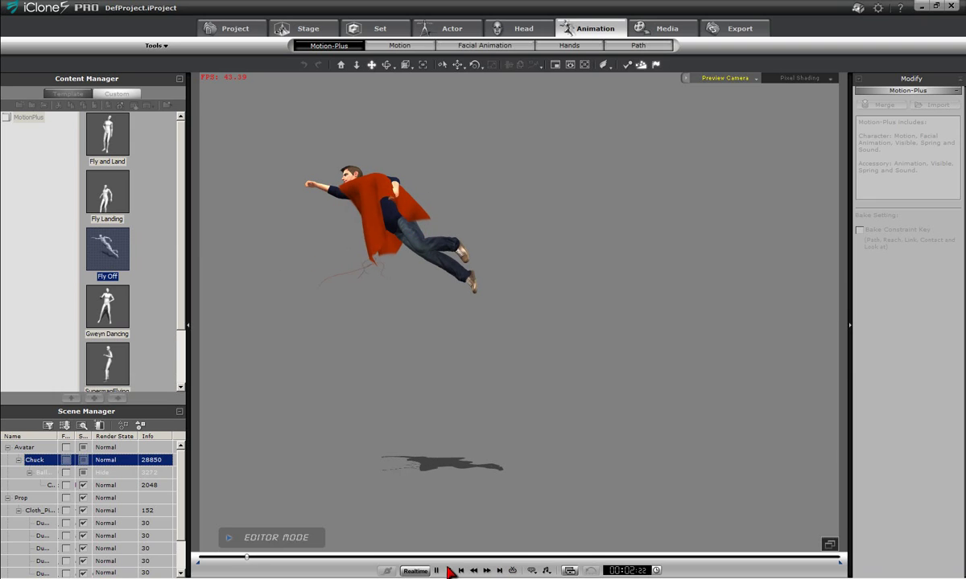
{"action": "left_click", "coordinate": [448, 570]}
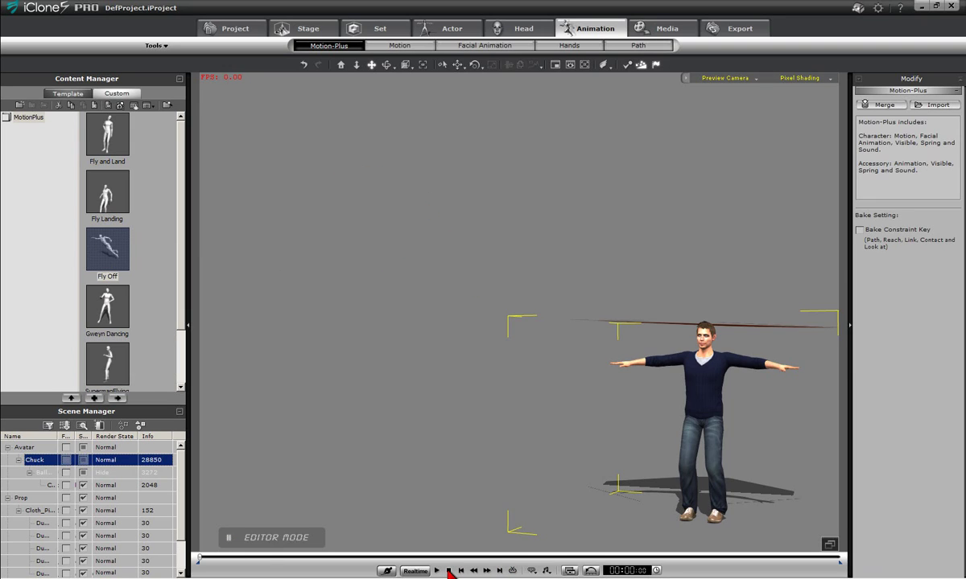
{"action": "middle_click_drag", "start_coordinate": [491, 474], "coordinate": [317, 416]}
{"action": "right_click_drag", "start_coordinate": [318, 416], "coordinate": [388, 457]}
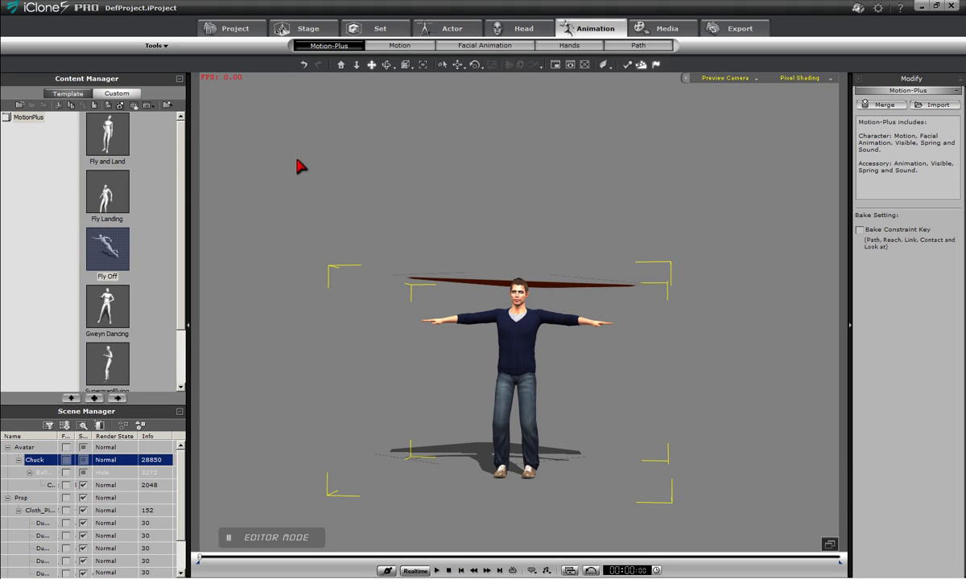
Save the project from Tools with the file name 'Super Chuck'.
{"action": "left_click", "coordinate": [167, 52]}
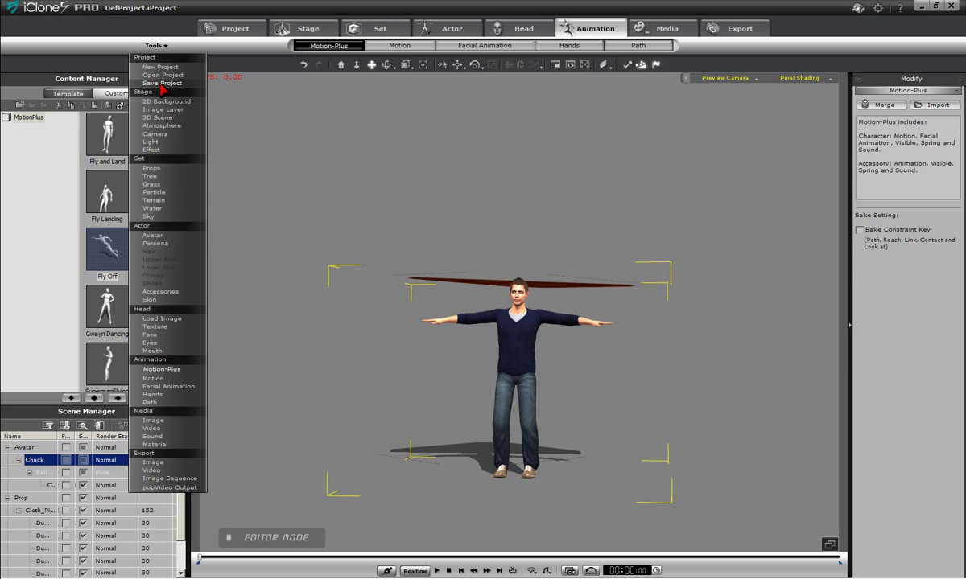
{"action": "left_click", "coordinate": [162, 84]}
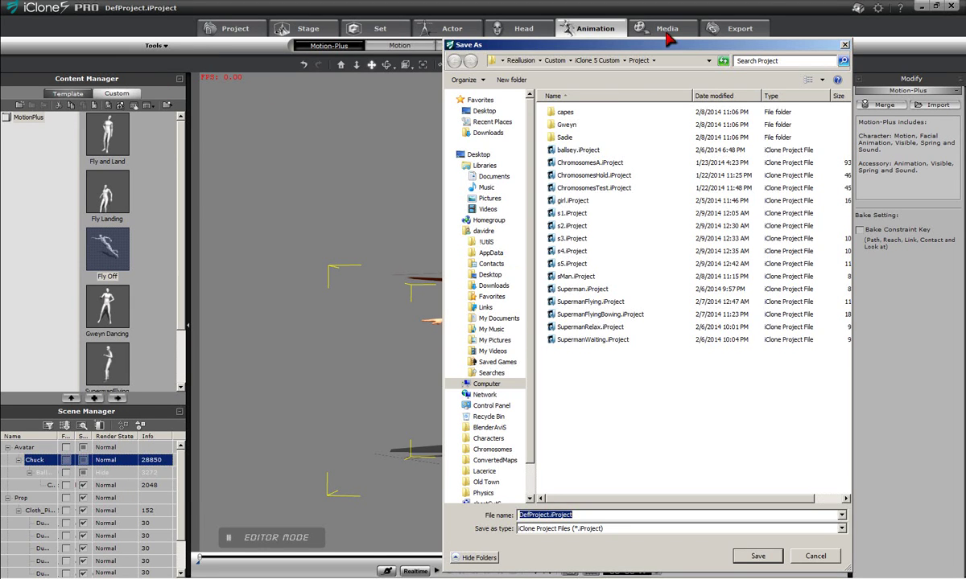
{"action": "left_click_drag", "start_coordinate": [666, 46], "coordinate": [541, 47]}
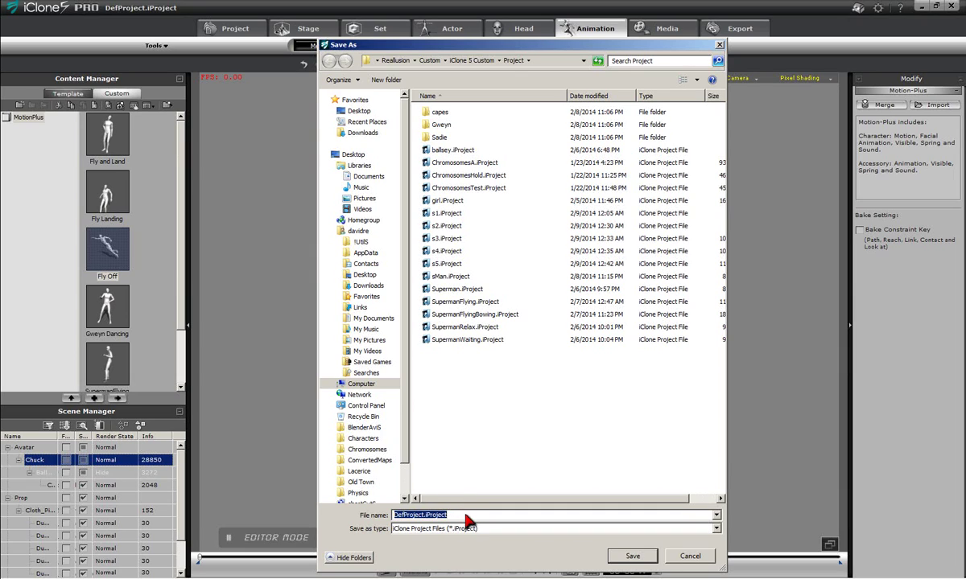
{"action": "type", "text": "Supe"}
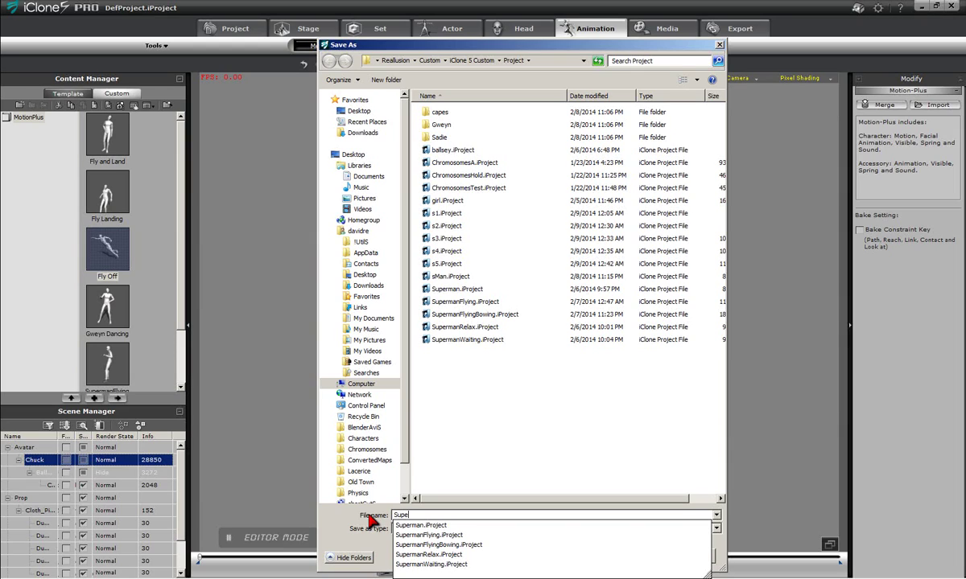
{"action": "type", "text": "r Chuck"}
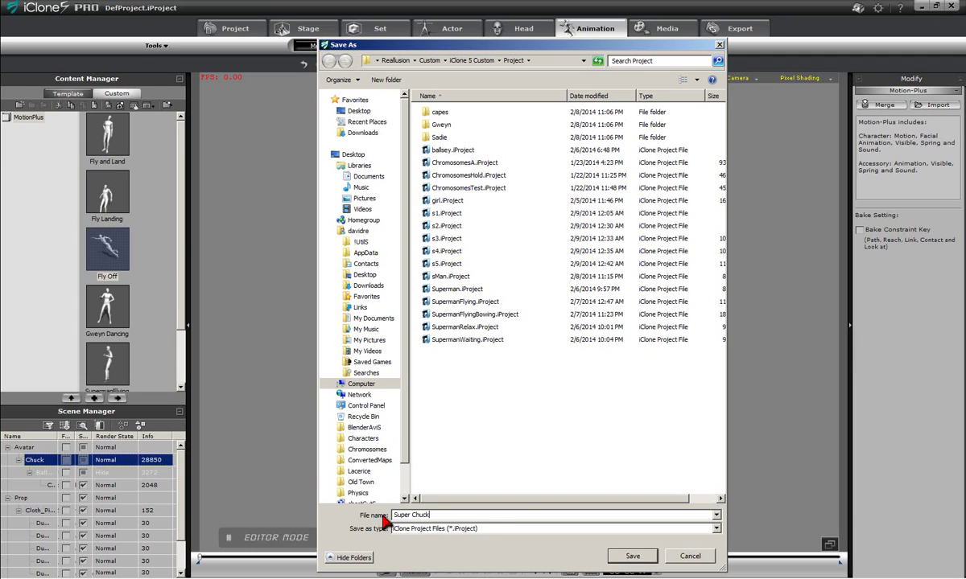
{"action": "left_click", "coordinate": [632, 556]}
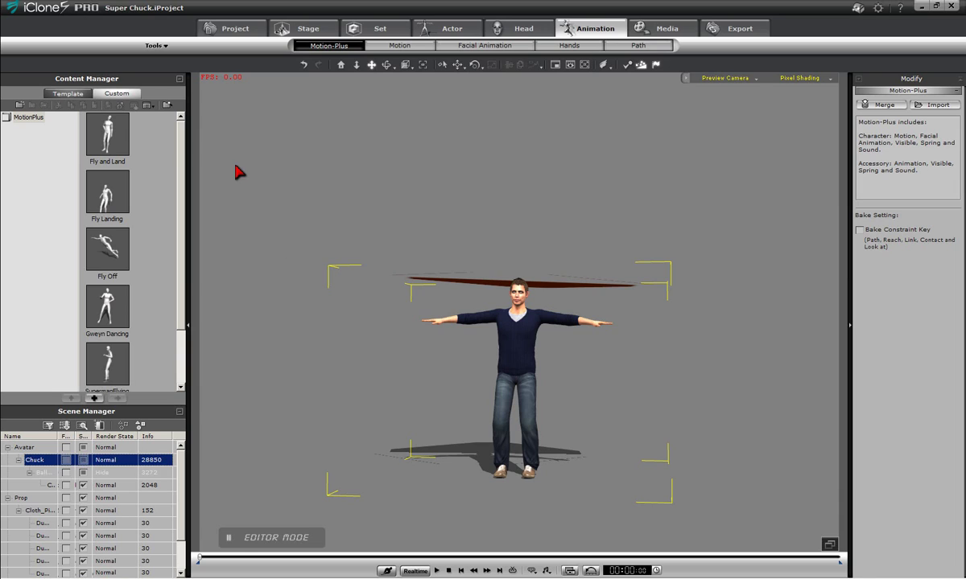
Start a new blank project, discarding unsaved changes.
{"action": "left_click", "coordinate": [164, 46]}
{"action": "left_click", "coordinate": [160, 66]}
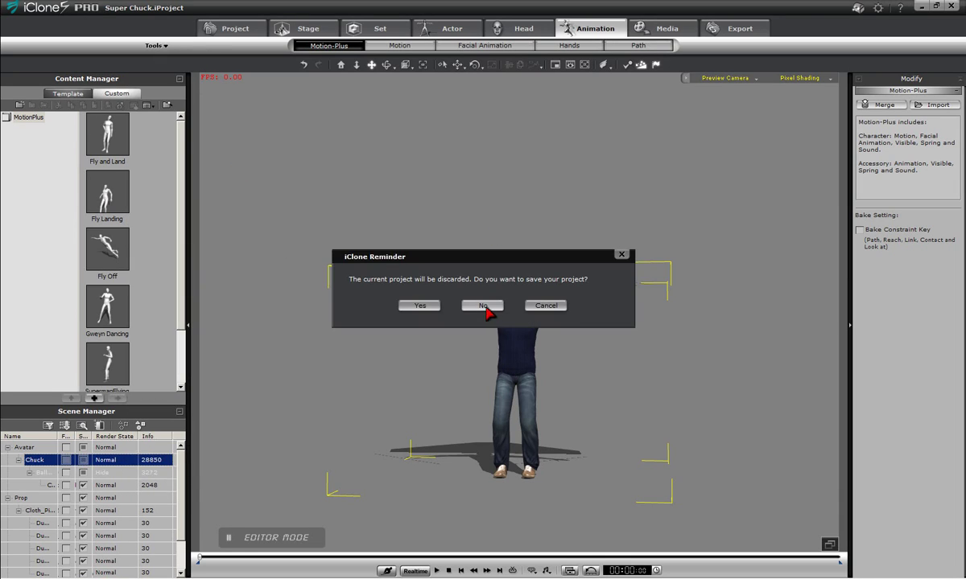
{"action": "left_click", "coordinate": [486, 307]}
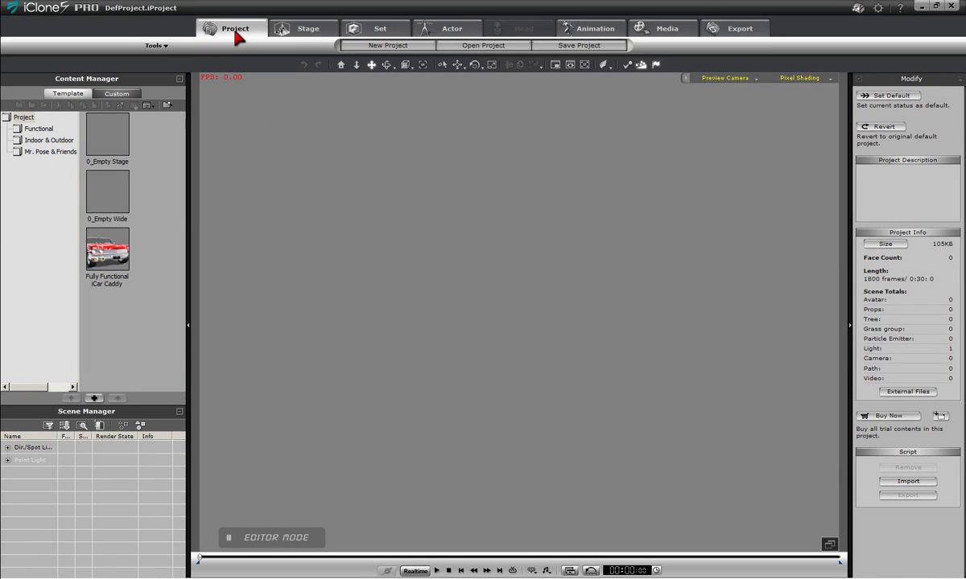
Reopen the Super Chuck project from the Custom project library.
{"action": "left_click", "coordinate": [120, 94]}
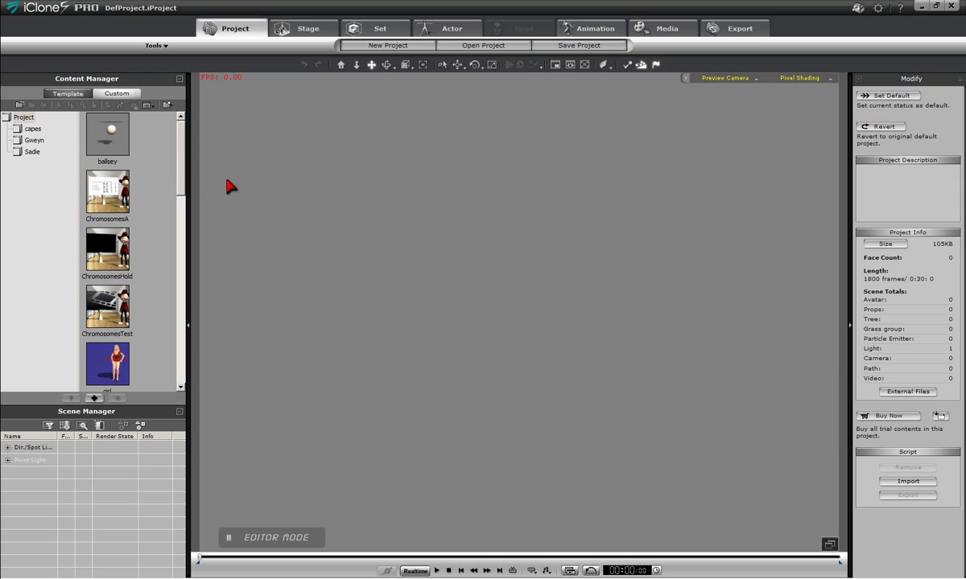
{"action": "left_click_drag", "start_coordinate": [184, 191], "coordinate": [166, 333]}
{"action": "left_click", "coordinate": [116, 254]}
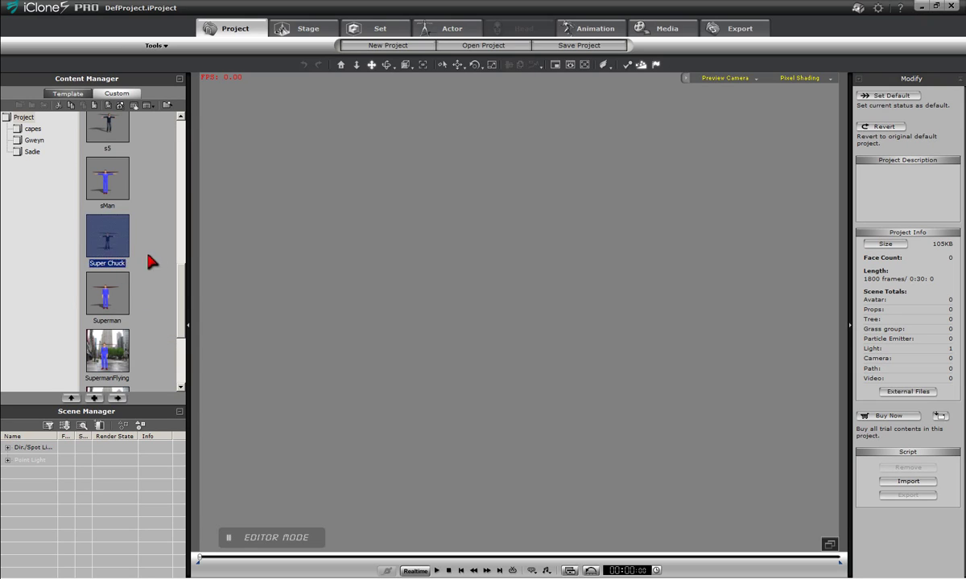
{"action": "double_click", "coordinate": [109, 245]}
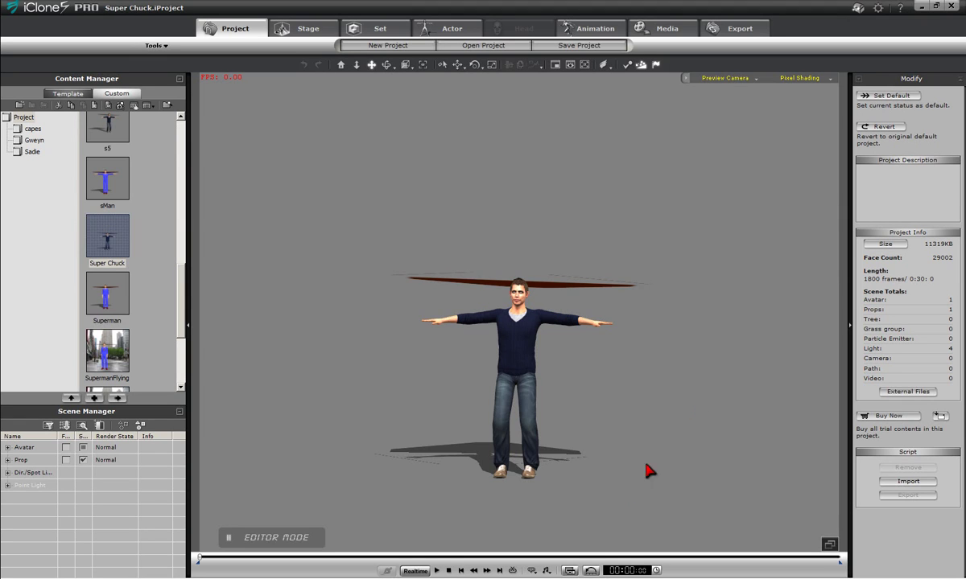
{"action": "left_click", "coordinate": [437, 571]}
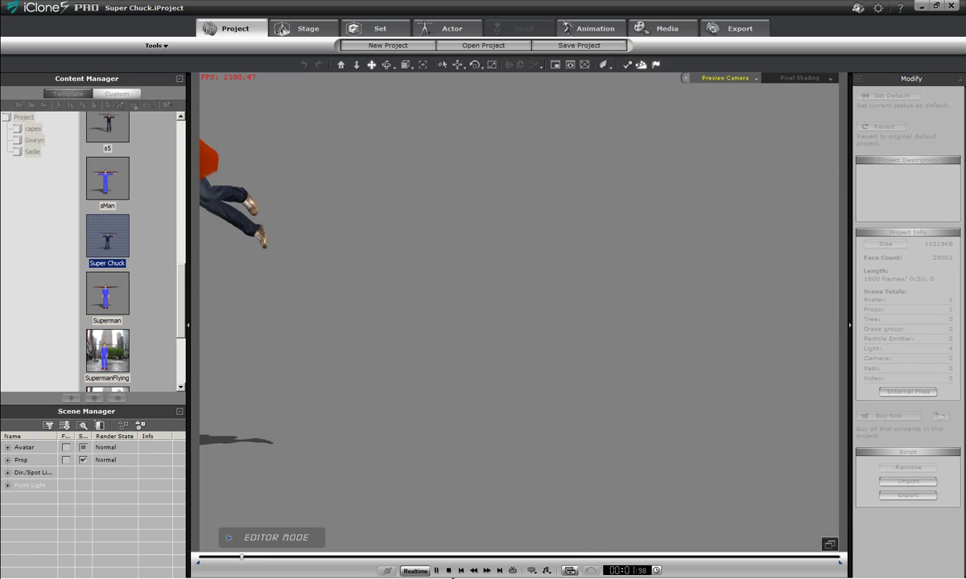
{"action": "left_click", "coordinate": [449, 571]}
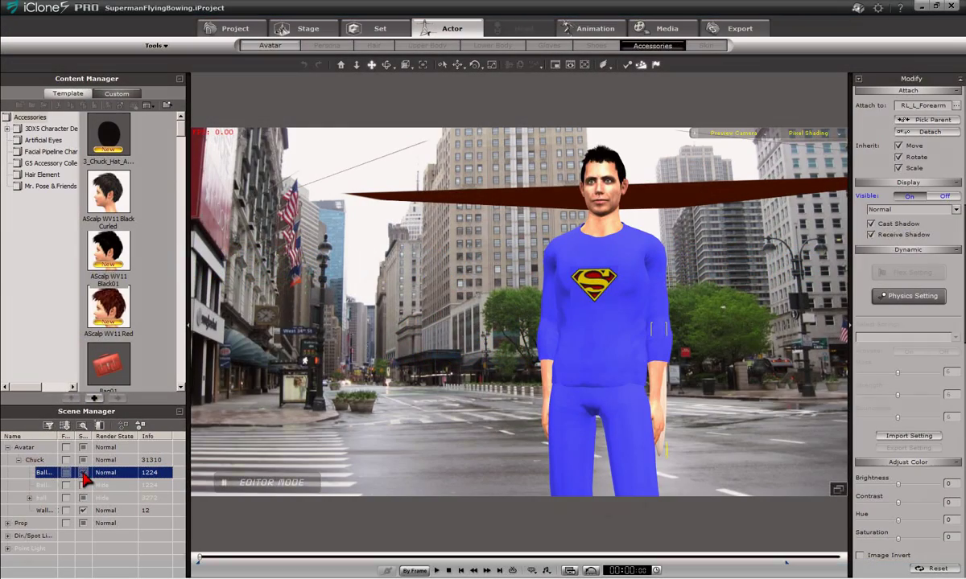
Toggle visibility of Chuck's ball and wall accessories and expand the ball item.
{"action": "left_click", "coordinate": [82, 474]}
{"action": "left_click", "coordinate": [83, 485]}
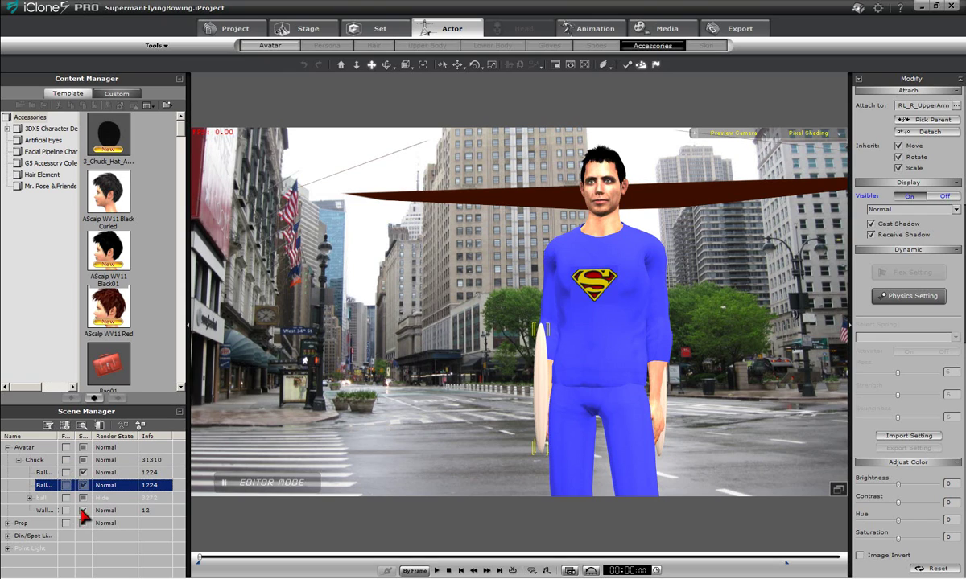
{"action": "left_click", "coordinate": [82, 510]}
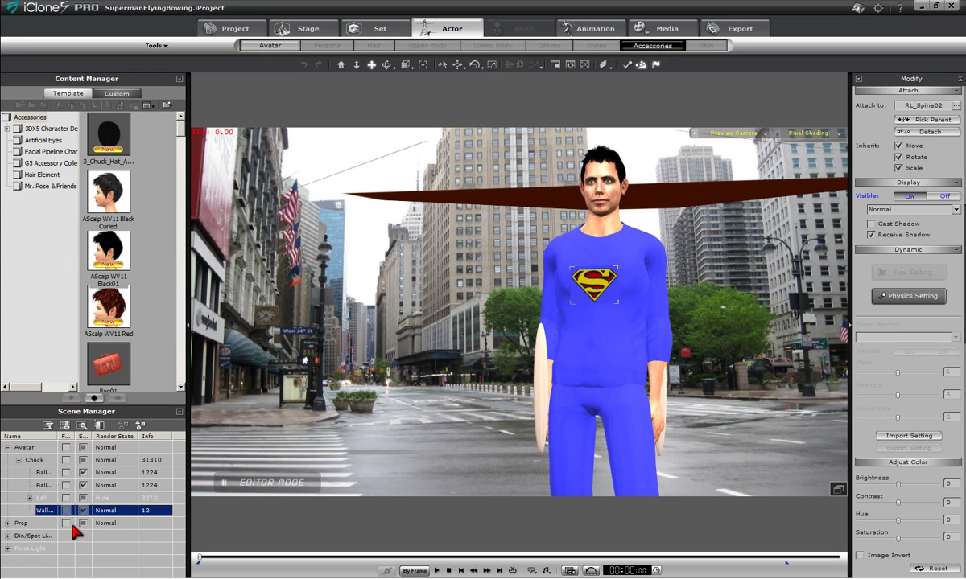
{"action": "left_click", "coordinate": [29, 498]}
{"action": "left_click", "coordinate": [45, 510]}
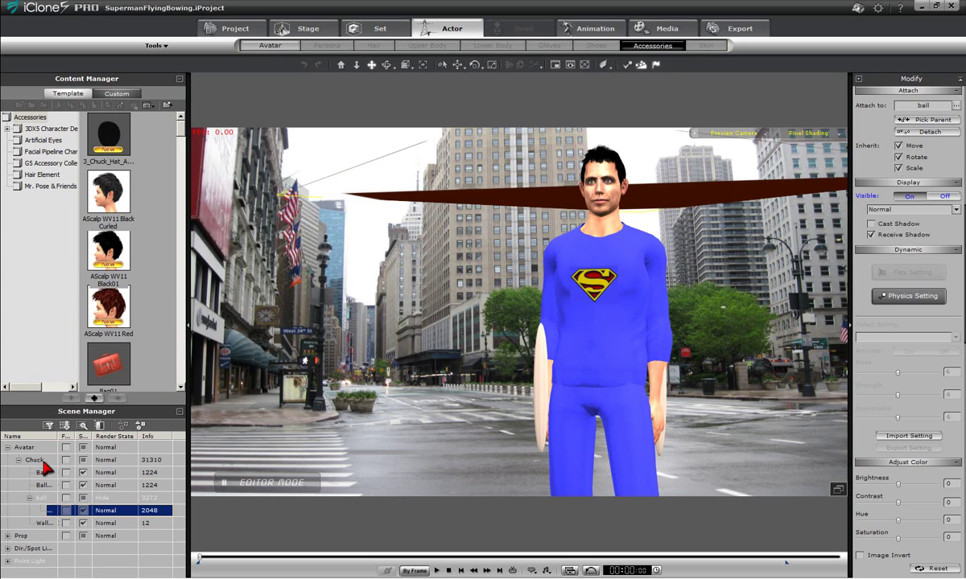
Hide Chuck, show both thin ellipses and the ball, then show Chuck again.
{"action": "left_click", "coordinate": [83, 462]}
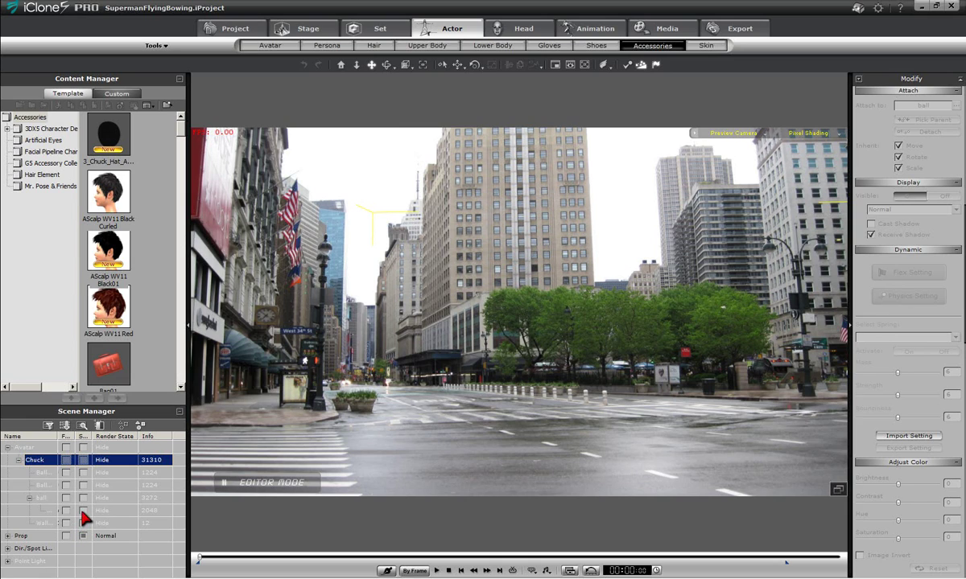
{"action": "left_click", "coordinate": [84, 498]}
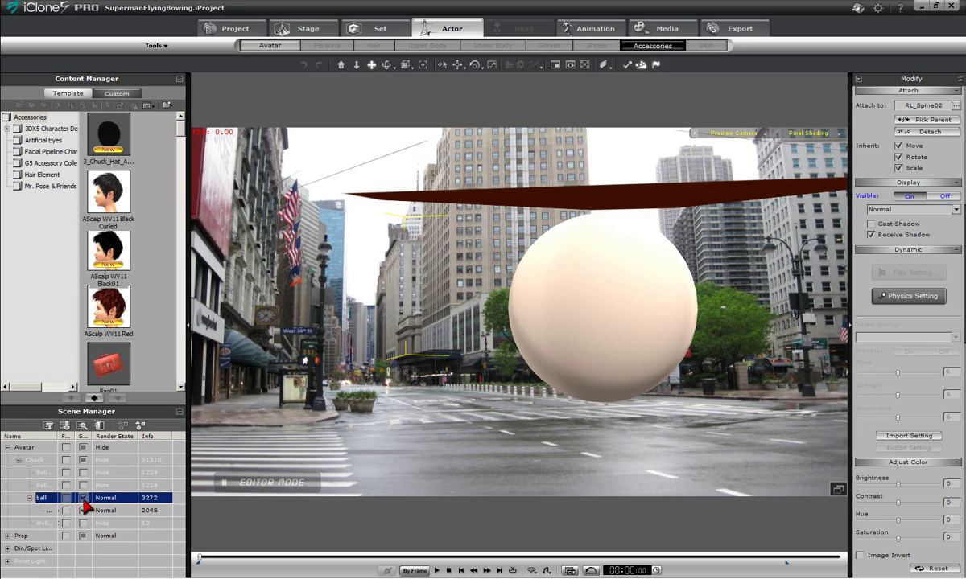
{"action": "left_click", "coordinate": [83, 498]}
{"action": "left_click", "coordinate": [83, 485]}
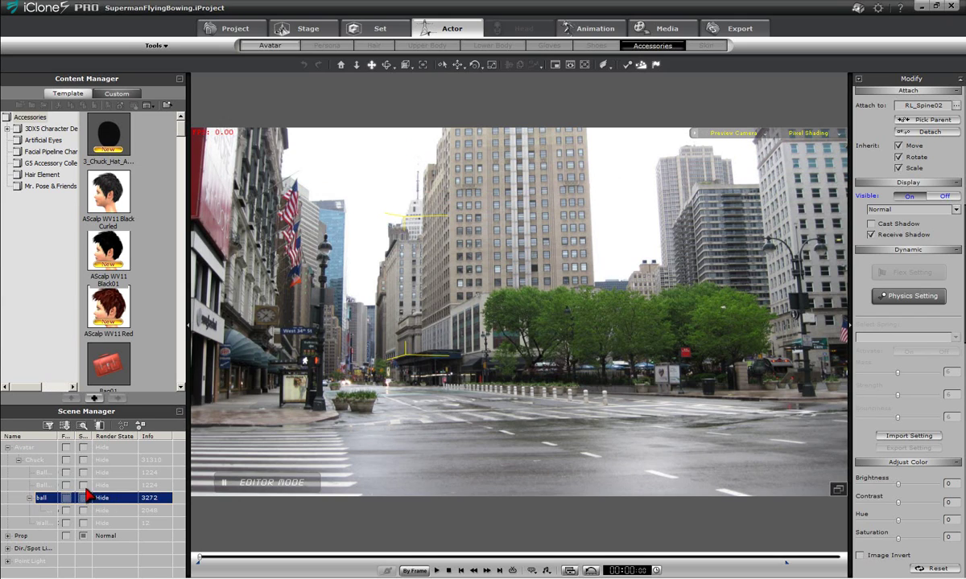
{"action": "left_click", "coordinate": [83, 473]}
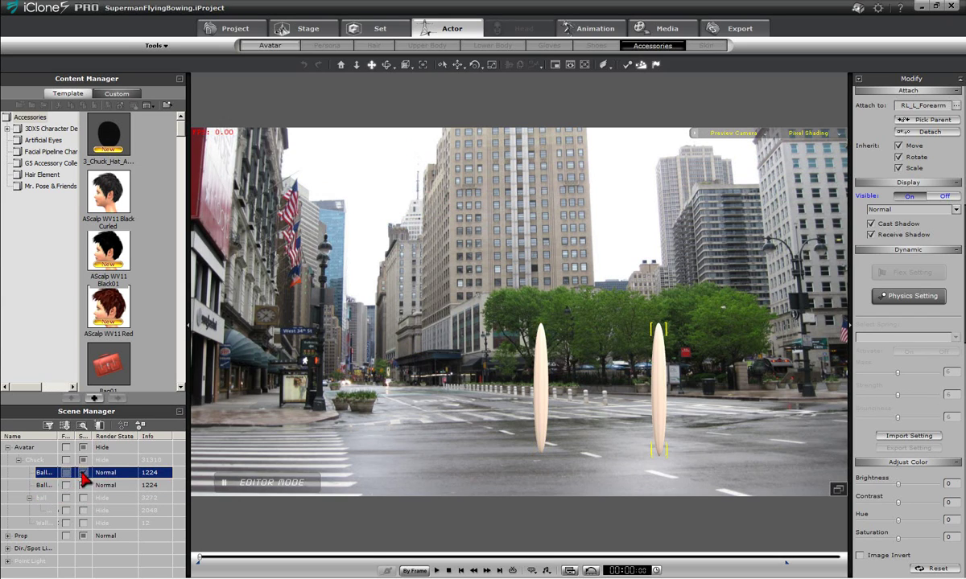
{"action": "left_click", "coordinate": [84, 498]}
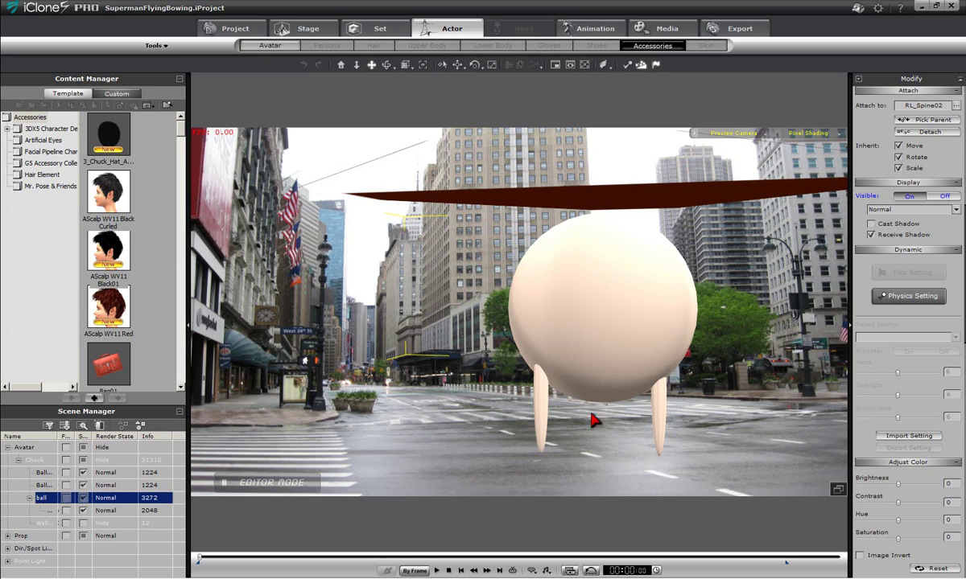
{"action": "left_click", "coordinate": [83, 460]}
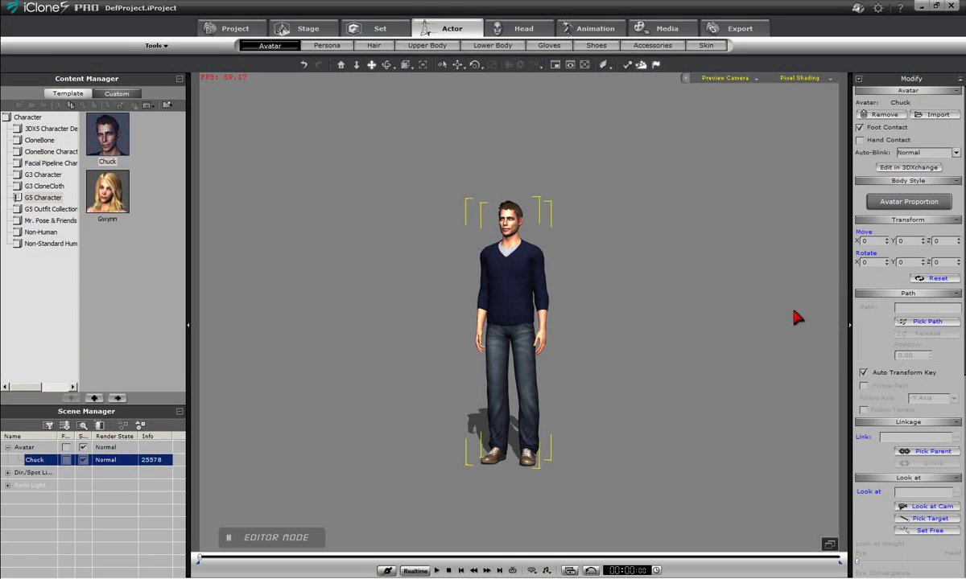
Give Chuck's upper-body shirt the !!BlueLight.jpg diffuse texture.
{"action": "left_click", "coordinate": [428, 47]}
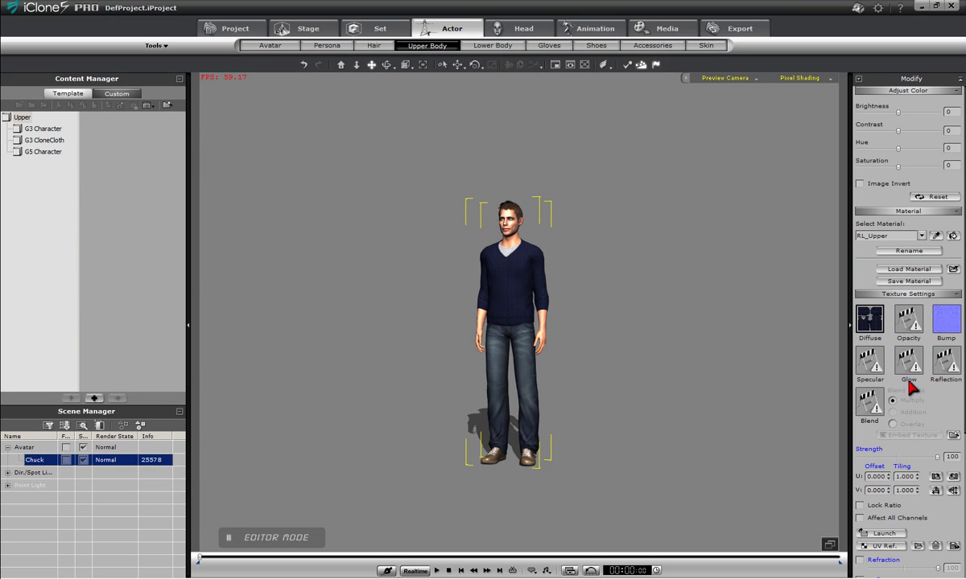
{"action": "left_click", "coordinate": [871, 327]}
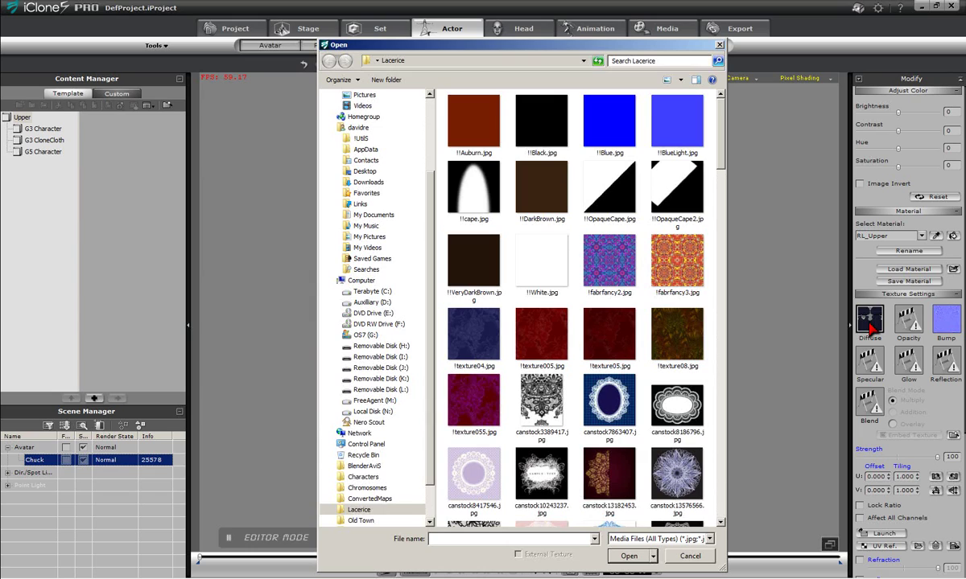
{"action": "double_click", "coordinate": [675, 135]}
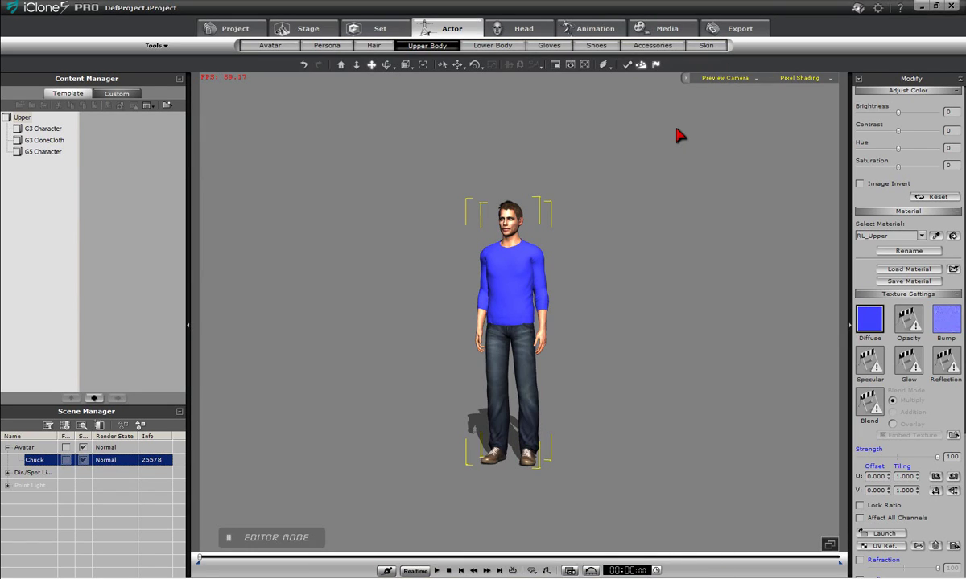
{"action": "left_click", "coordinate": [492, 45]}
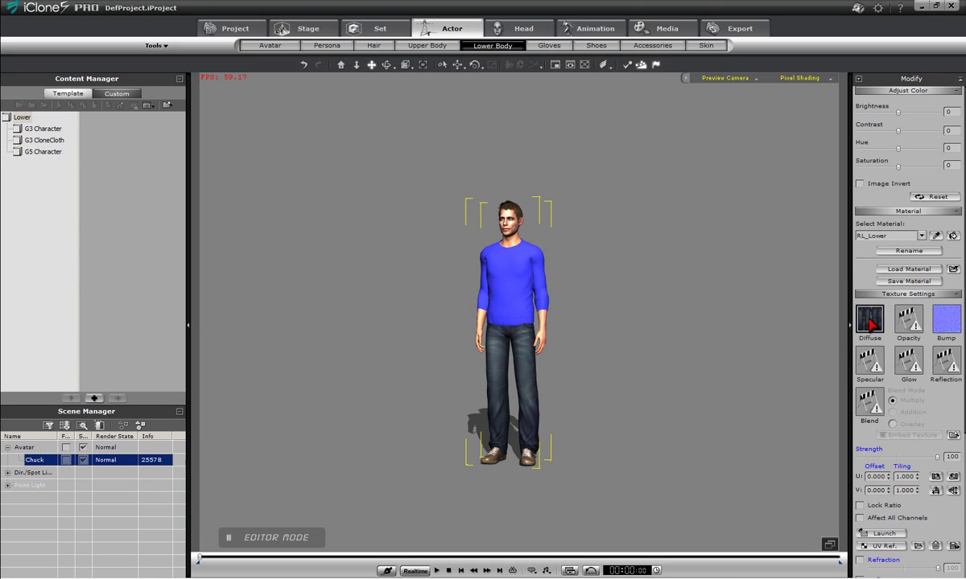
Load !!BlueLight.jpg as the Lower Body Diffuse texture and !!Auburn.jpg for the Shoes.
{"action": "left_click", "coordinate": [871, 324]}
{"action": "double_click", "coordinate": [674, 133]}
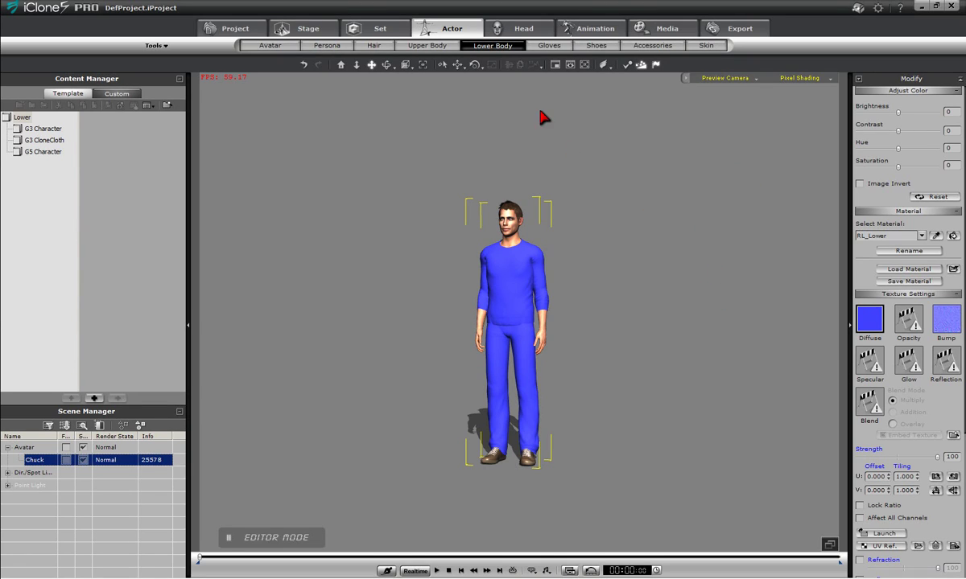
{"action": "left_click", "coordinate": [593, 46]}
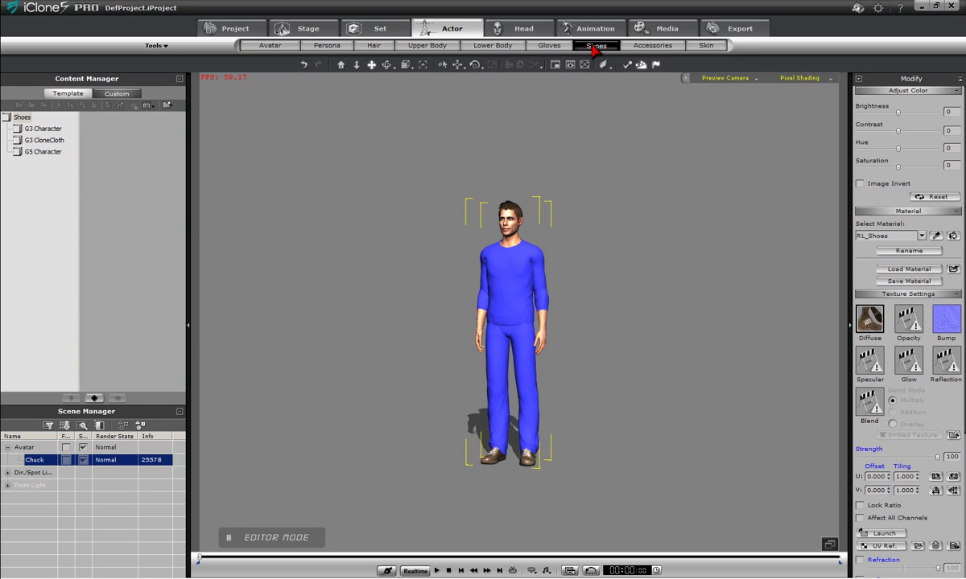
{"action": "double_click", "coordinate": [869, 319]}
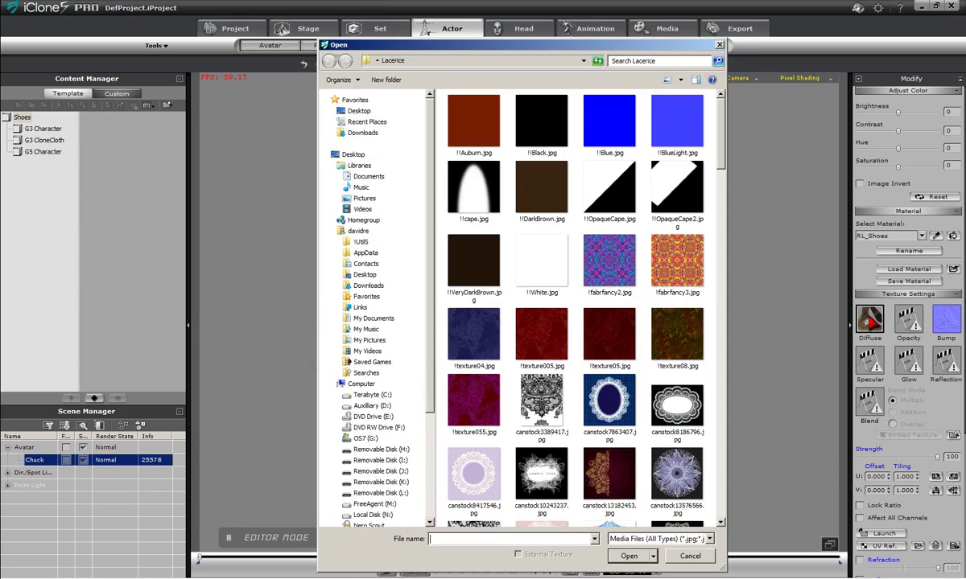
{"action": "double_click", "coordinate": [468, 129]}
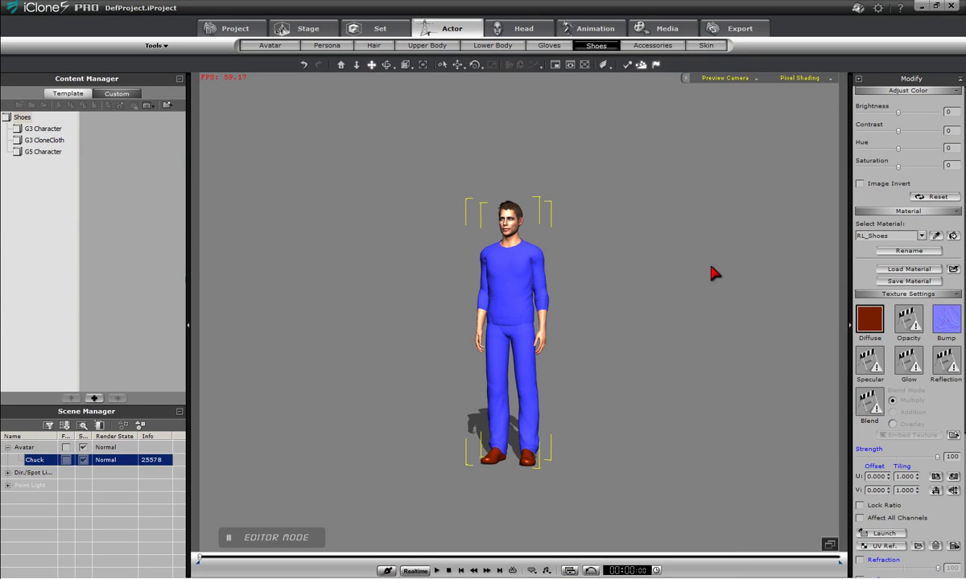
Orbit, zoom and pan the viewport to inspect Chuck's blue trousers and red shoes.
{"action": "right_click_drag", "start_coordinate": [711, 280], "coordinate": [727, 257]}
{"action": "right_click_drag", "start_coordinate": [651, 368], "coordinate": [689, 290]}
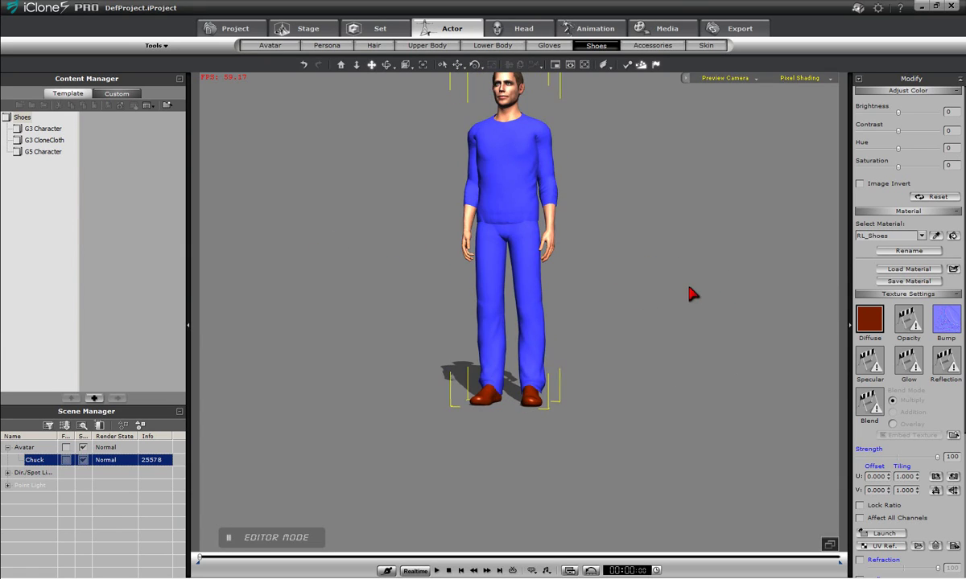
{"action": "middle_click_drag", "start_coordinate": [672, 257], "coordinate": [680, 361]}
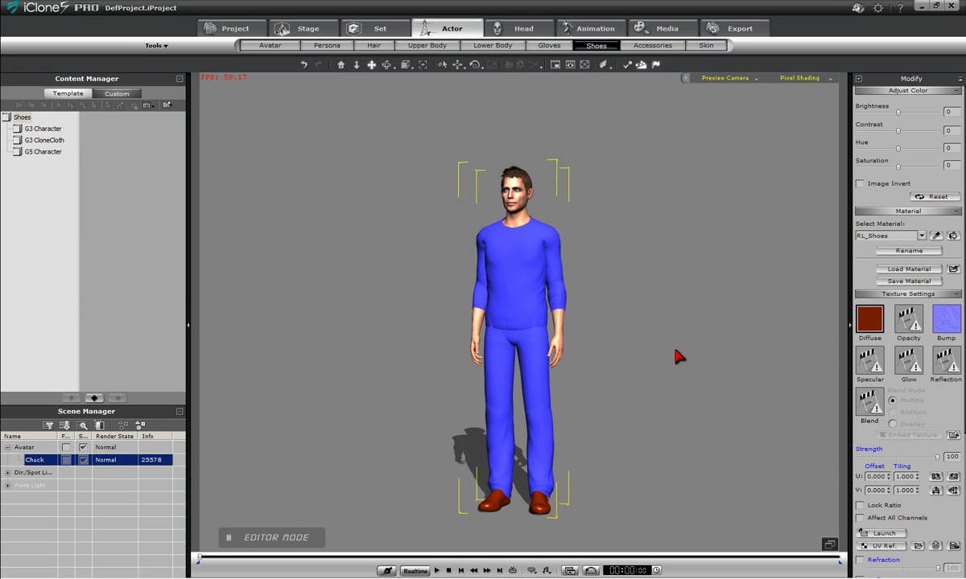
{"action": "left_click", "coordinate": [377, 47]}
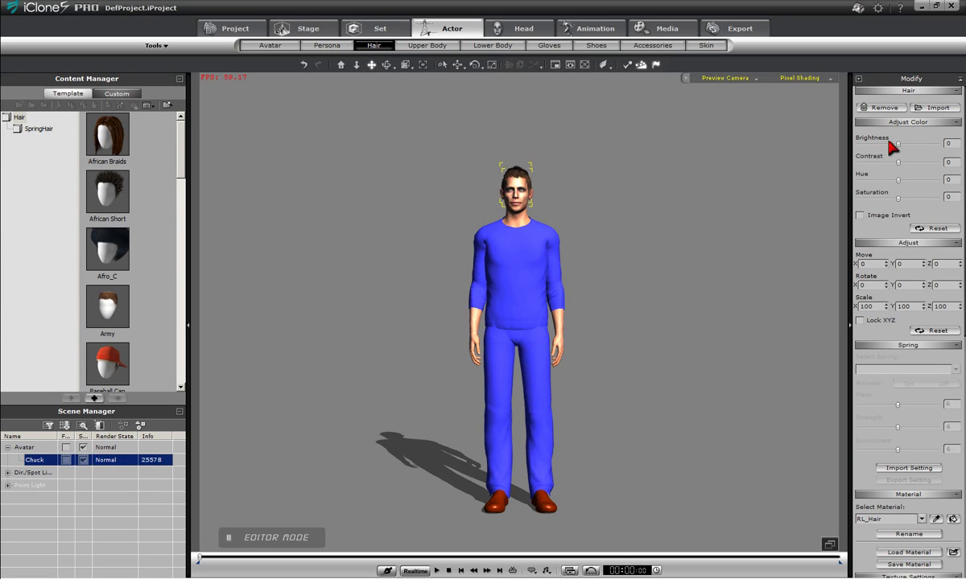
Drag the hair Brightness to -100 for black hair, then orbit and zoom to check it.
{"action": "left_click_drag", "start_coordinate": [898, 145], "coordinate": [853, 160]}
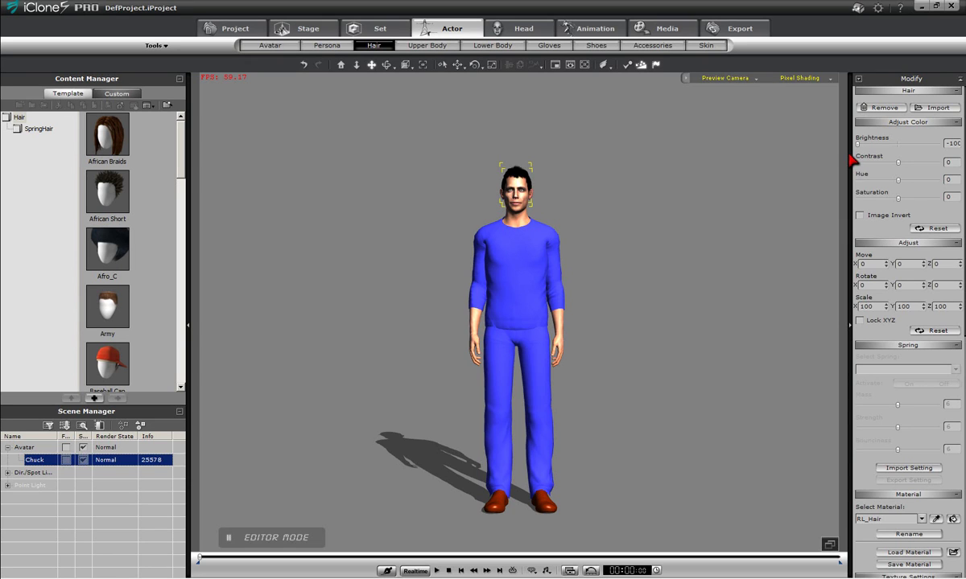
{"action": "right_click_drag", "start_coordinate": [661, 267], "coordinate": [358, 352]}
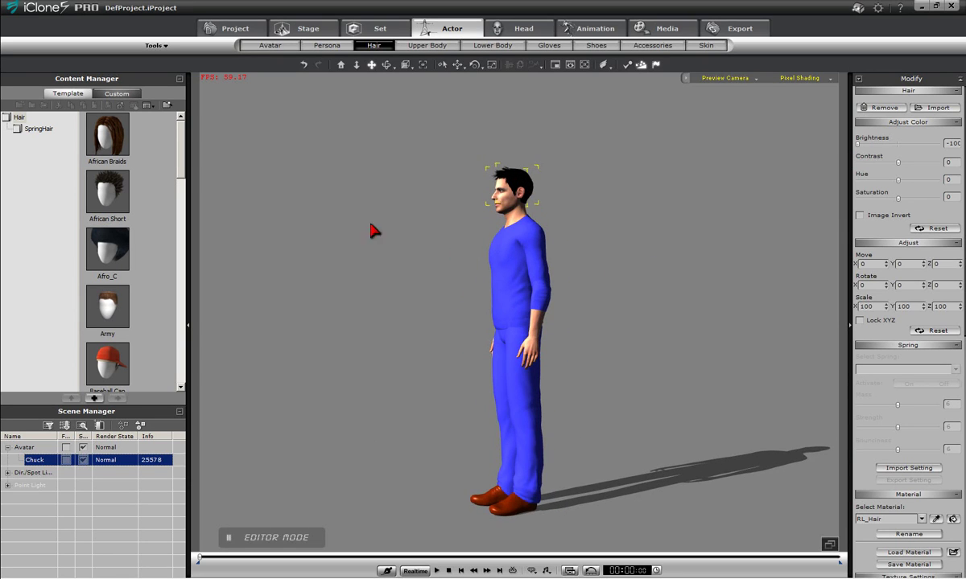
{"action": "scroll", "coordinate": [638, 179], "scroll_direction": "up", "scroll_amount": 5}
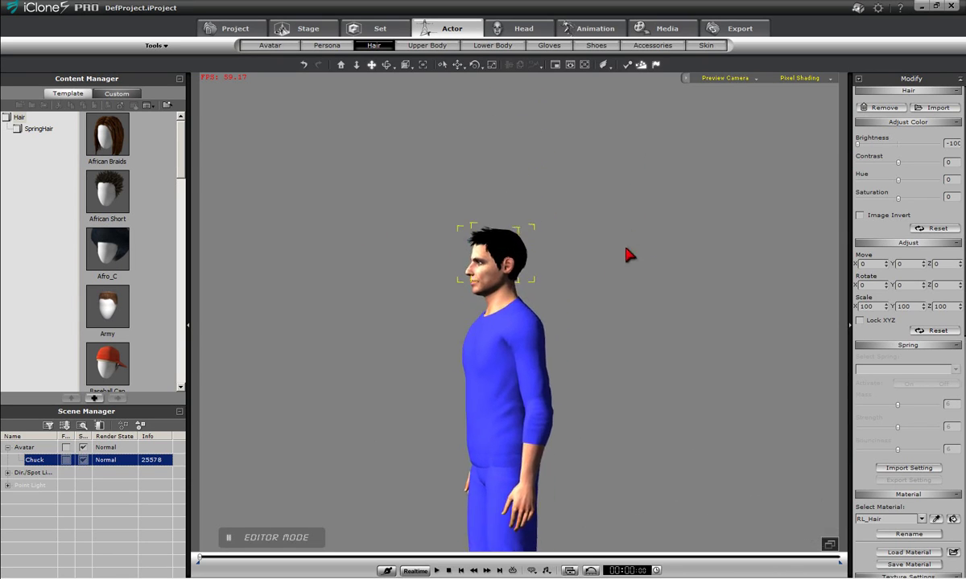
{"action": "scroll", "coordinate": [641, 211], "scroll_direction": "up", "scroll_amount": 4}
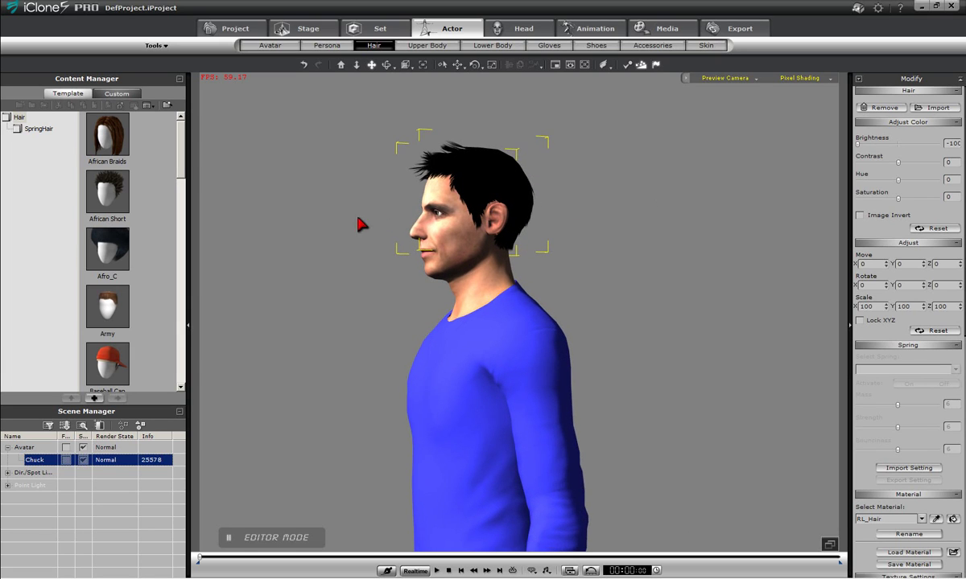
{"action": "scroll", "coordinate": [373, 231], "scroll_direction": "up", "scroll_amount": 1}
{"action": "right_click_drag", "start_coordinate": [373, 235], "coordinate": [624, 236]}
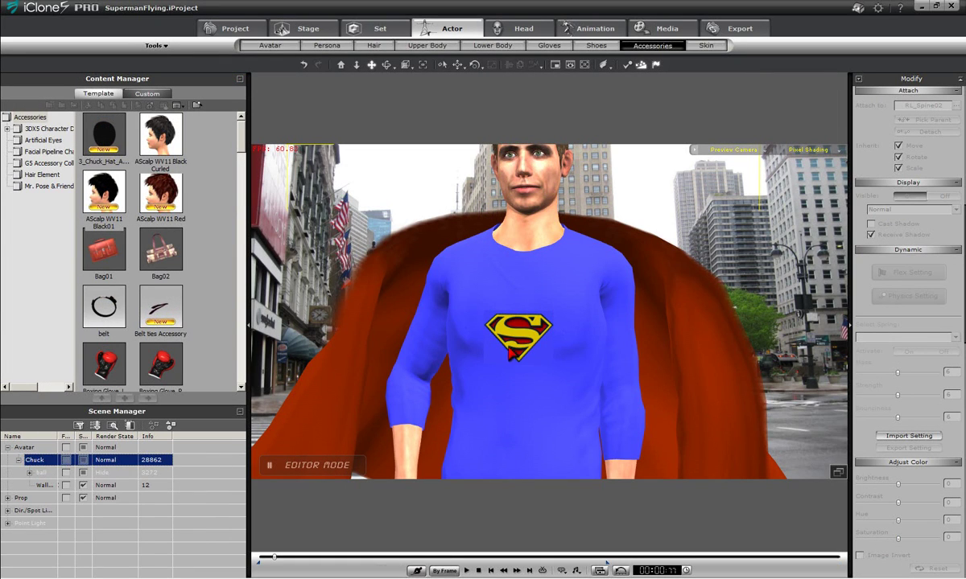
{"action": "left_click", "coordinate": [44, 486]}
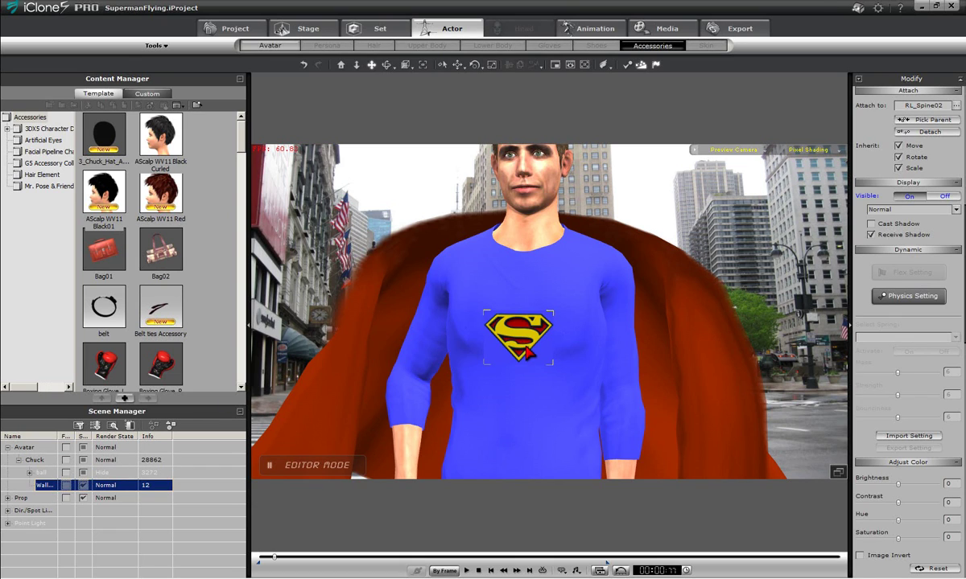
{"action": "key", "text": "w"}
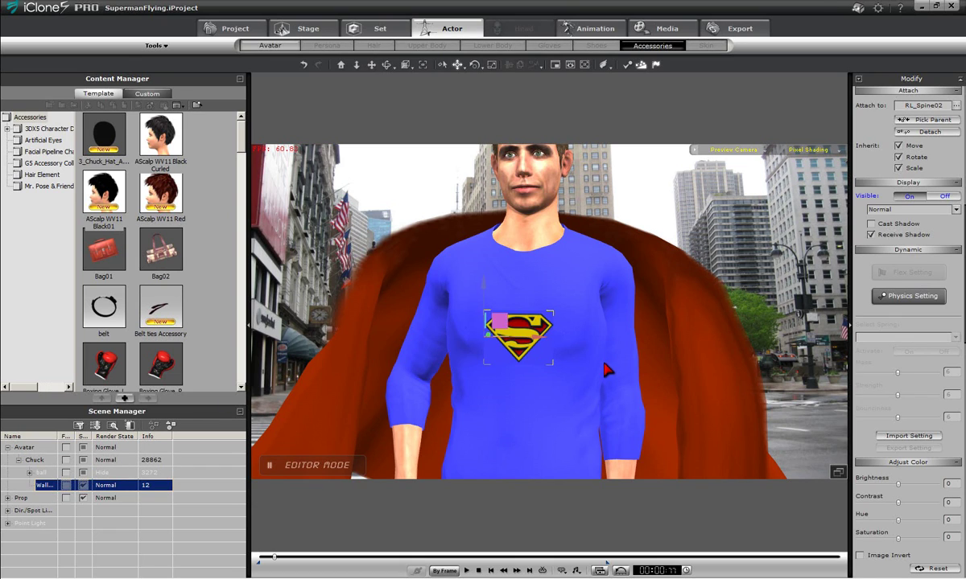
{"action": "left_click_drag", "start_coordinate": [541, 343], "coordinate": [822, 346]}
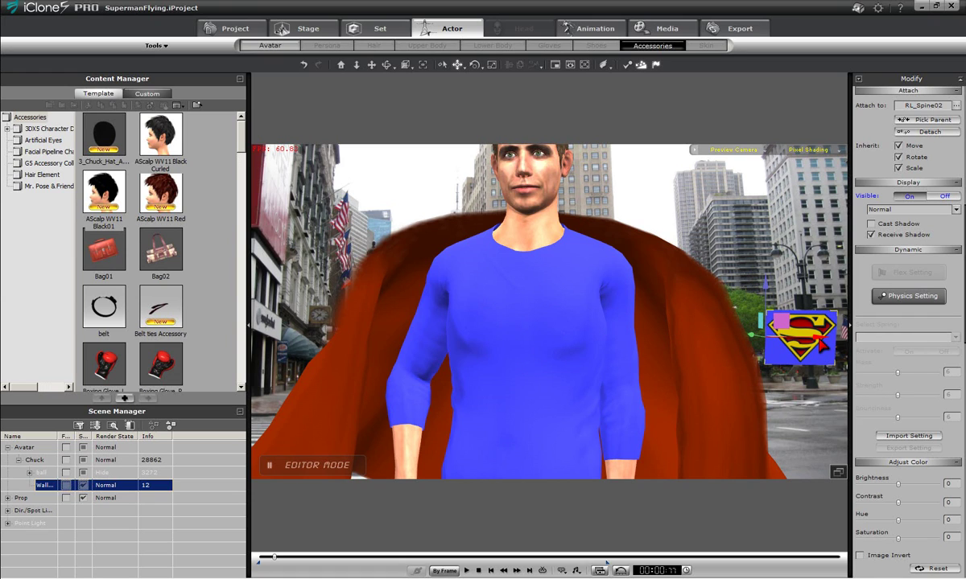
{"action": "key", "text": "e"}
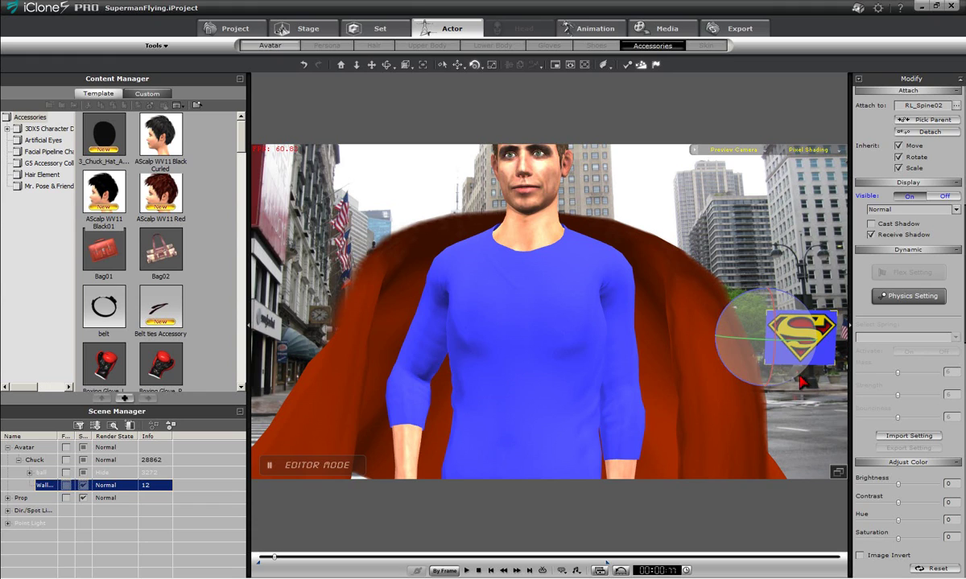
{"action": "left_click_drag", "start_coordinate": [801, 346], "coordinate": [730, 354]}
{"action": "left_click_drag", "start_coordinate": [698, 321], "coordinate": [757, 361]}
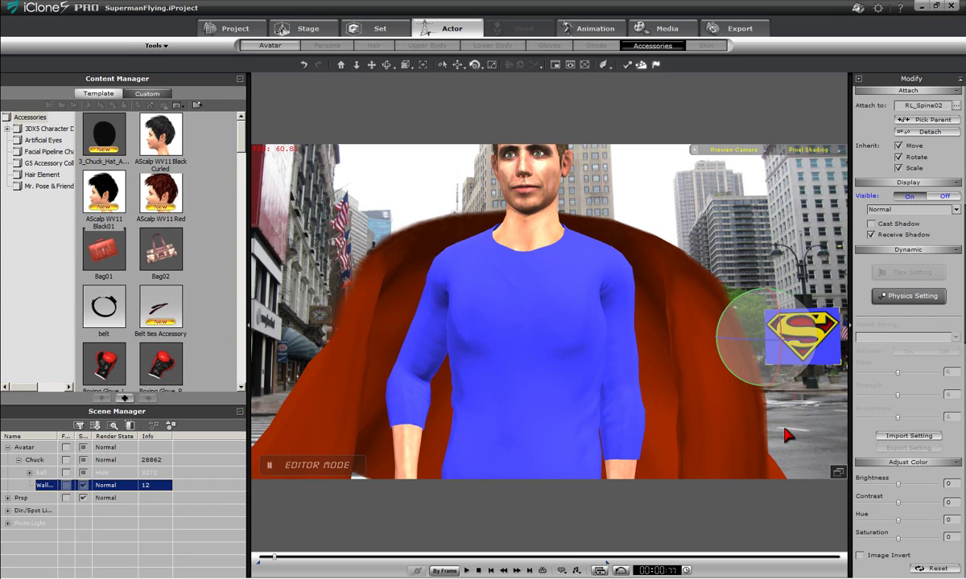
{"action": "left_click", "coordinate": [303, 64]}
{"action": "left_click", "coordinate": [304, 65]}
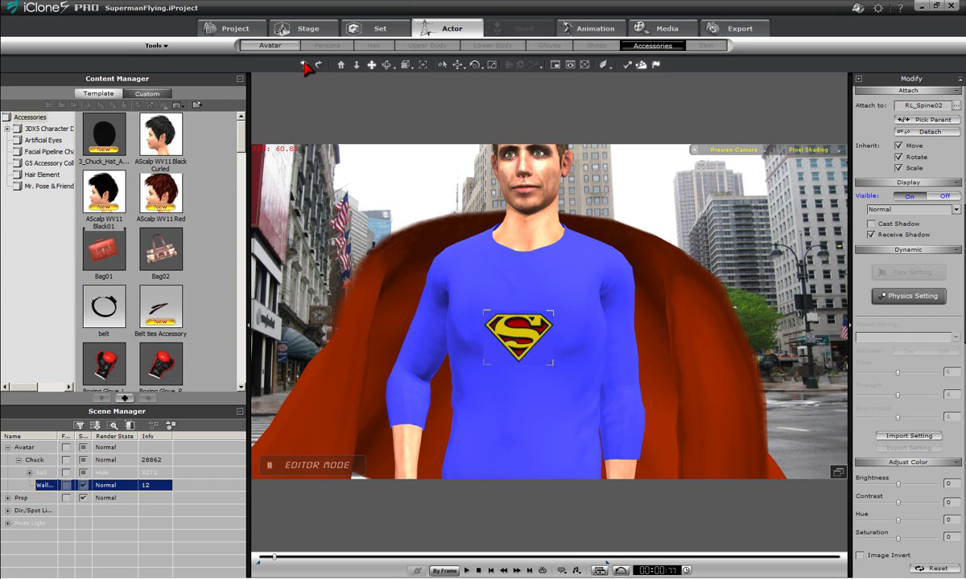